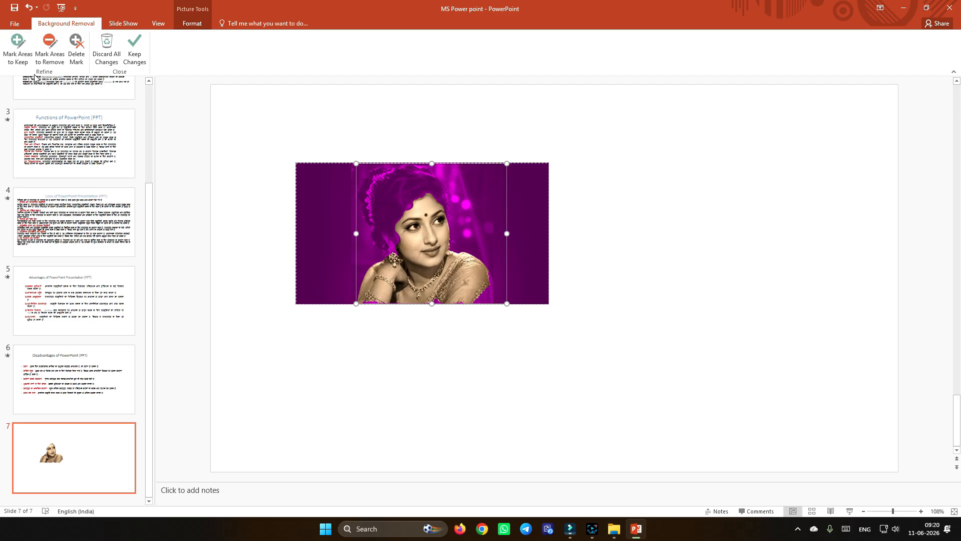
click(17, 48)
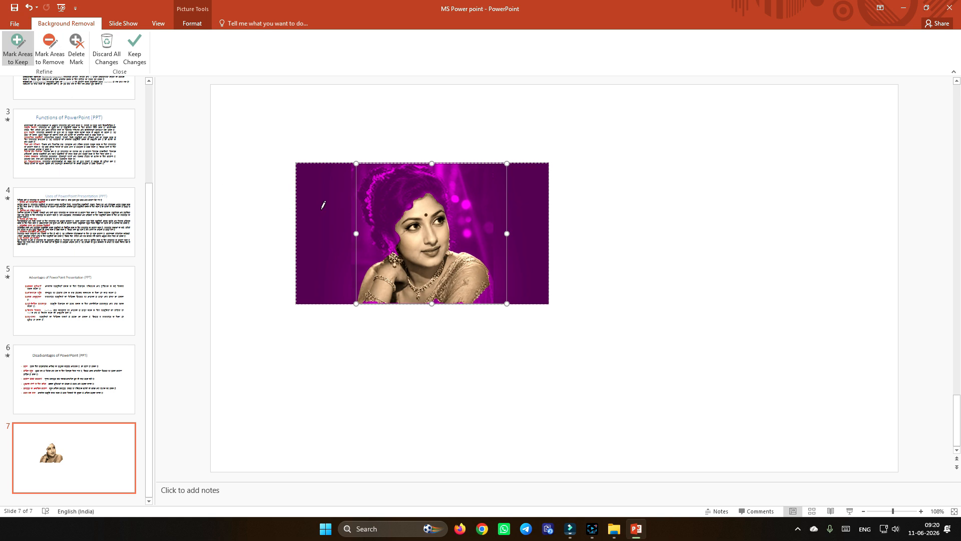
scroll(397, 203, up, 3)
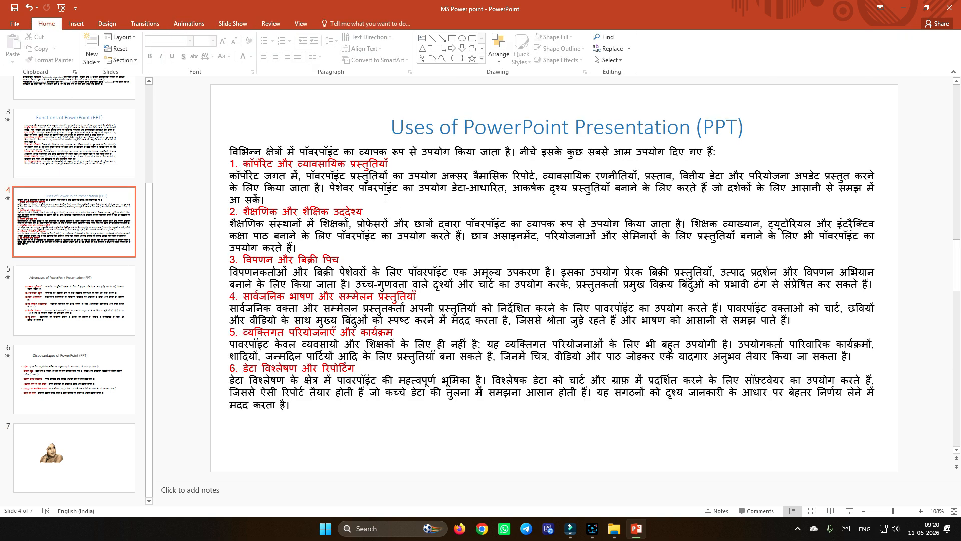
scroll(386, 199, down, 3)
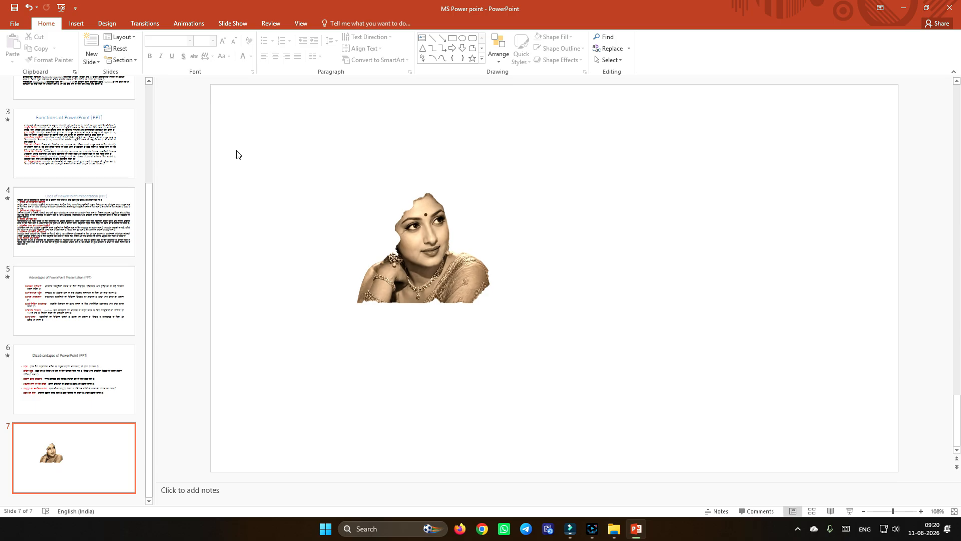
click(31, 7)
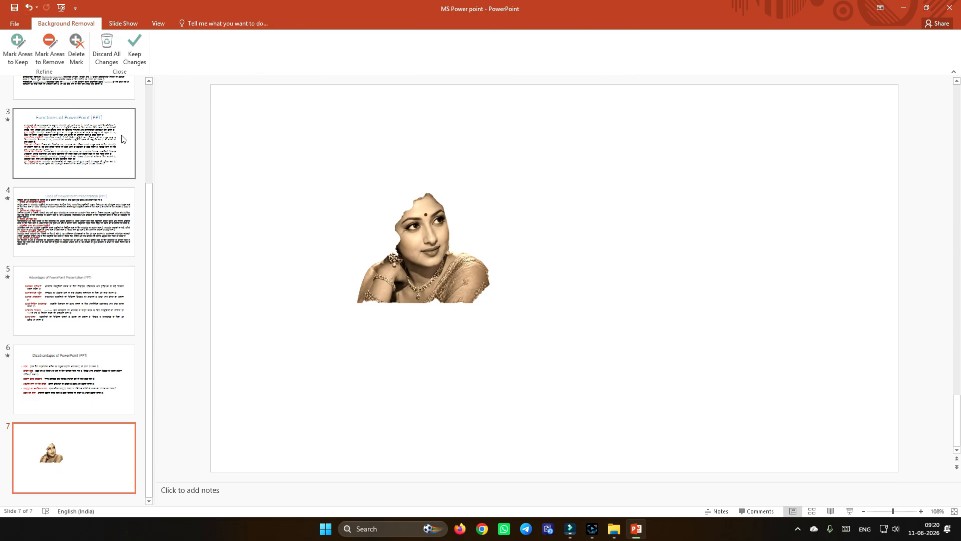
Mark the woman's front hair, the crown and the back hair down to the earring as areas to keep in the background removal
click(23, 52)
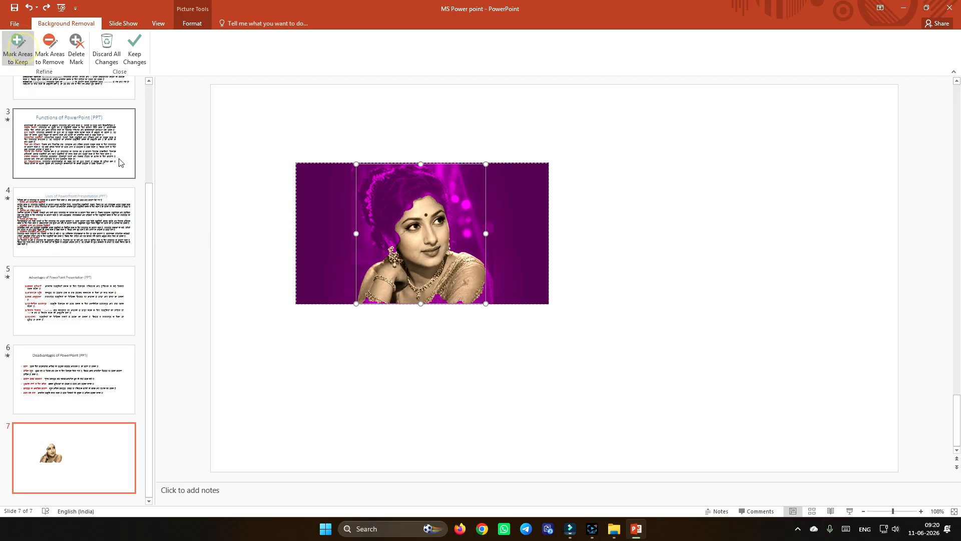
click(394, 201)
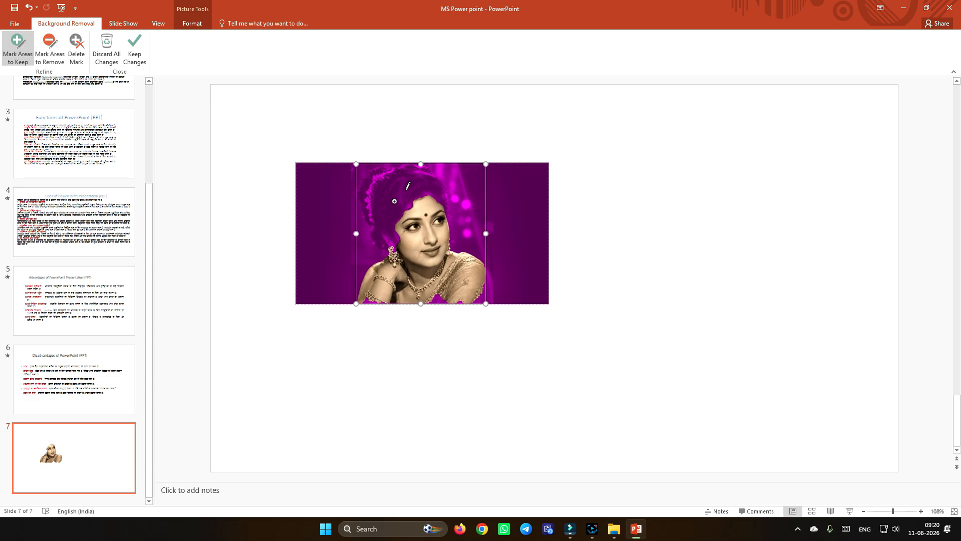
click(406, 197)
scroll(418, 190, up, 10)
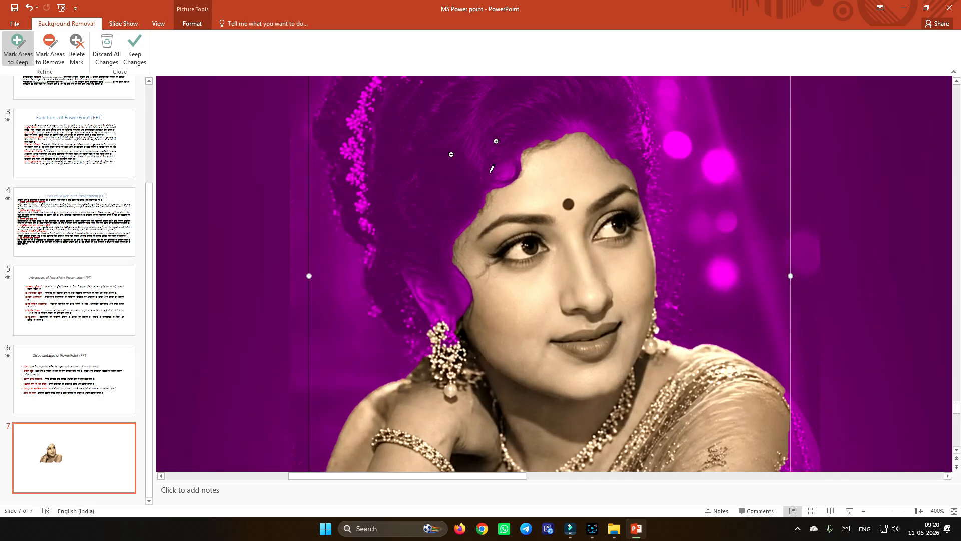
click(473, 178)
drag(400, 176, 372, 216)
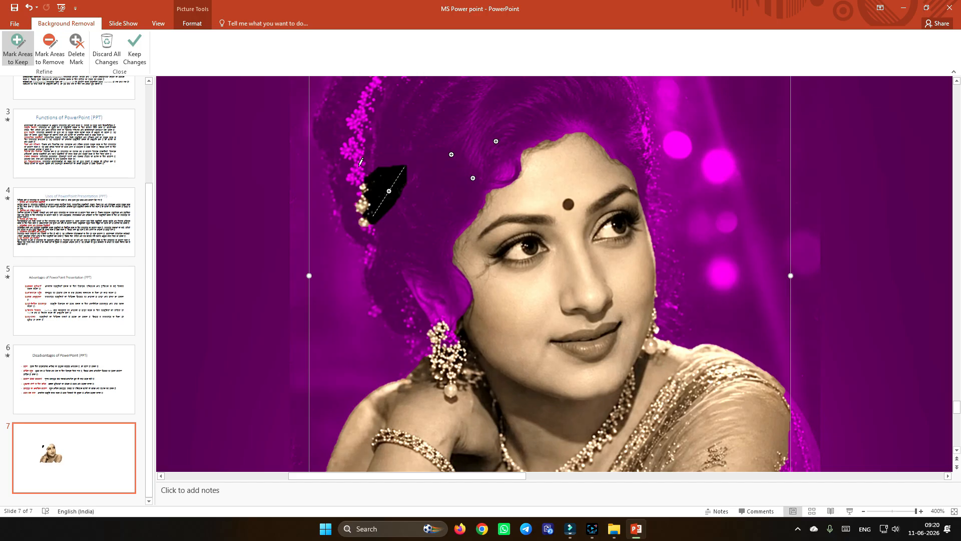
drag(352, 127, 559, 115)
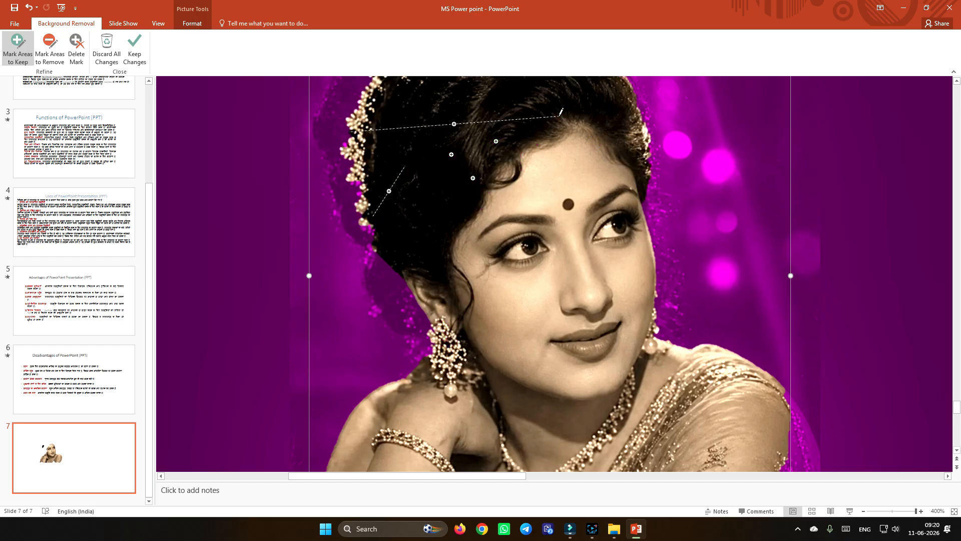
scroll(400, 170, down, 1)
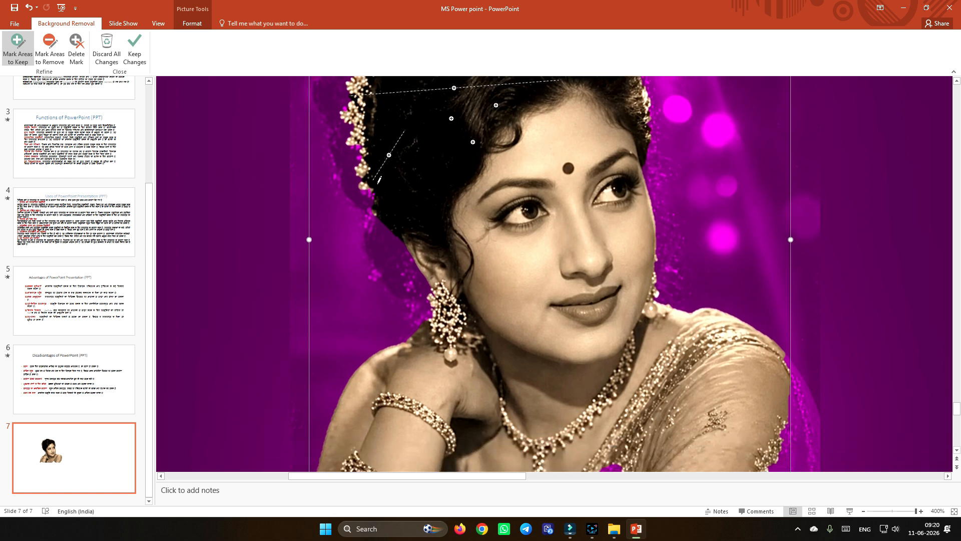
mouse_move(349, 145)
mouse_down()
mouse_move(382, 243)
mouse_move(438, 320)
mouse_up()
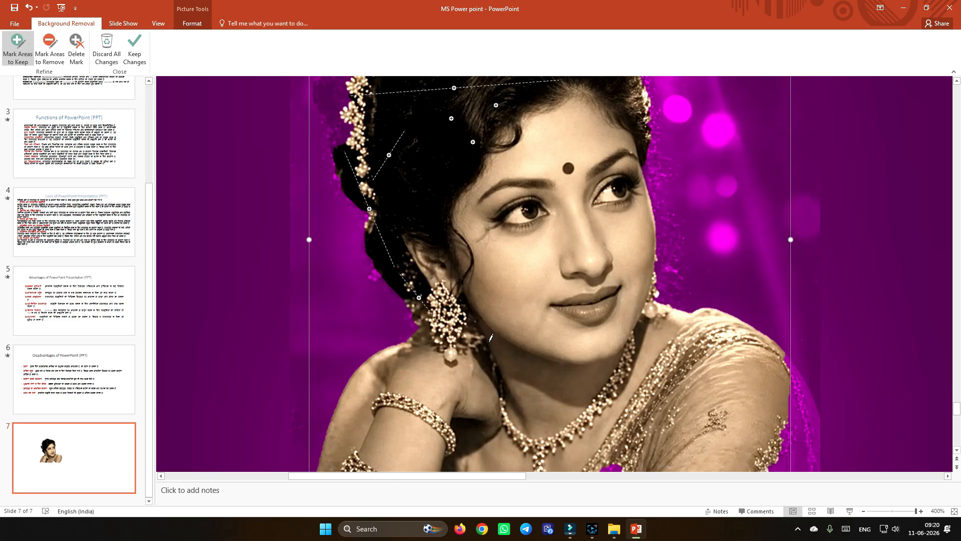
Mark the hair's upper edge and the outer bun around the flower garland as areas to keep
scroll(640, 311, up, 5)
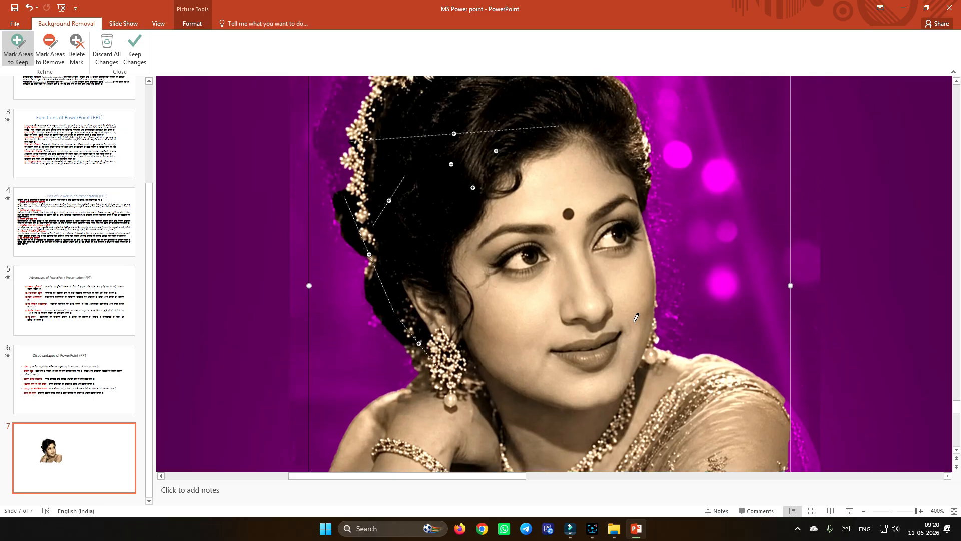
scroll(615, 213, up, 1)
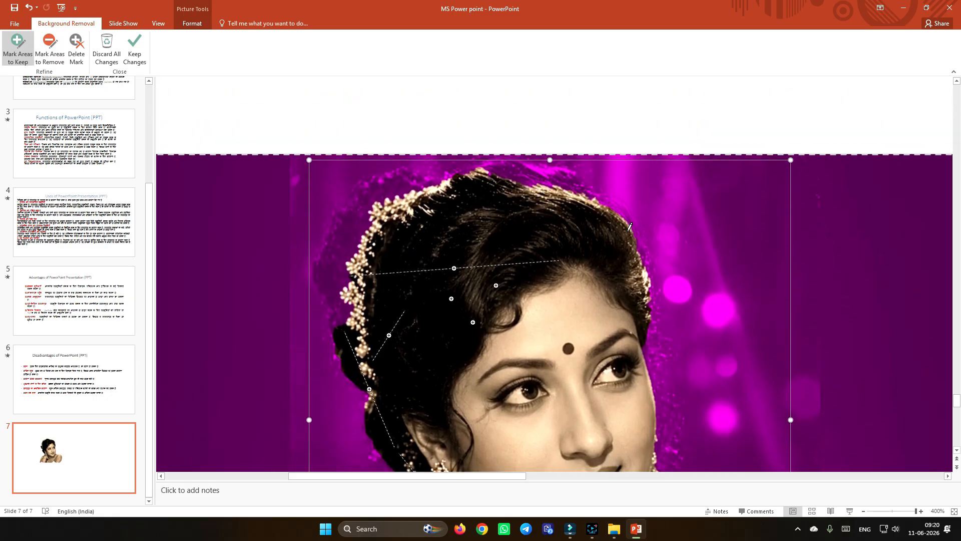
drag(632, 216, 536, 173)
scroll(472, 266, up, 1)
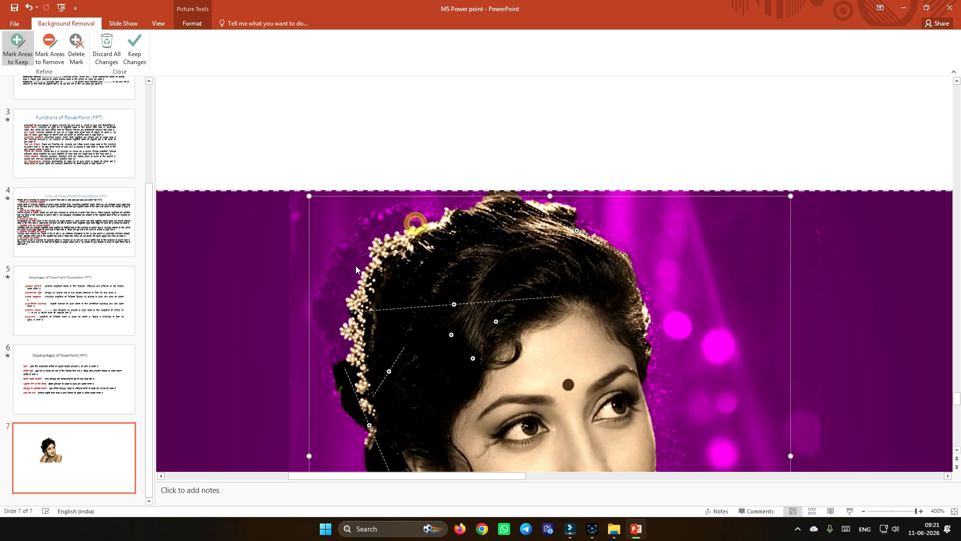
drag(416, 225, 332, 304)
drag(379, 218, 321, 305)
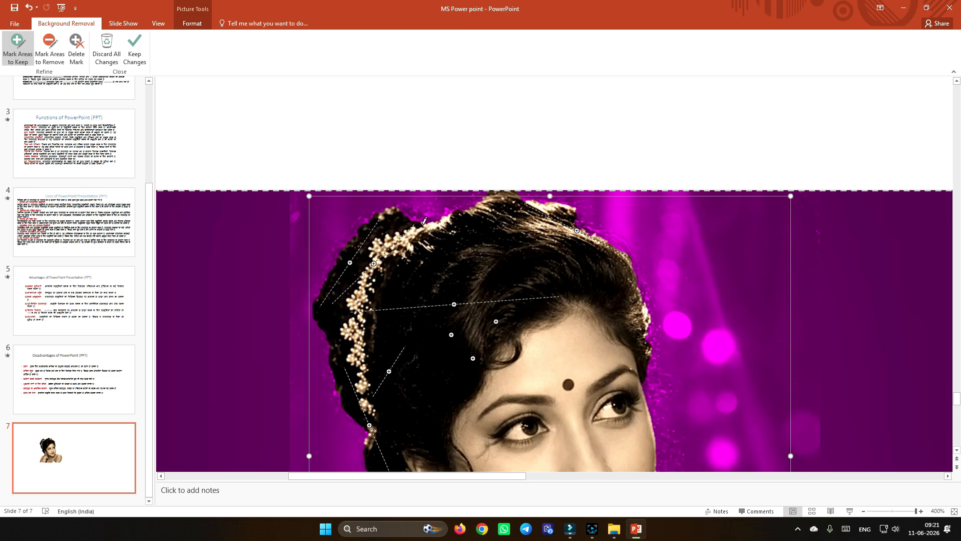
mouse_move(424, 219)
mouse_down()
mouse_move(406, 207)
mouse_move(454, 212)
mouse_up()
scroll(442, 261, up, 2)
scroll(452, 306, down, 2)
Mark the sari's edge along the outer shoulder as an area to keep
scroll(452, 306, down, 6)
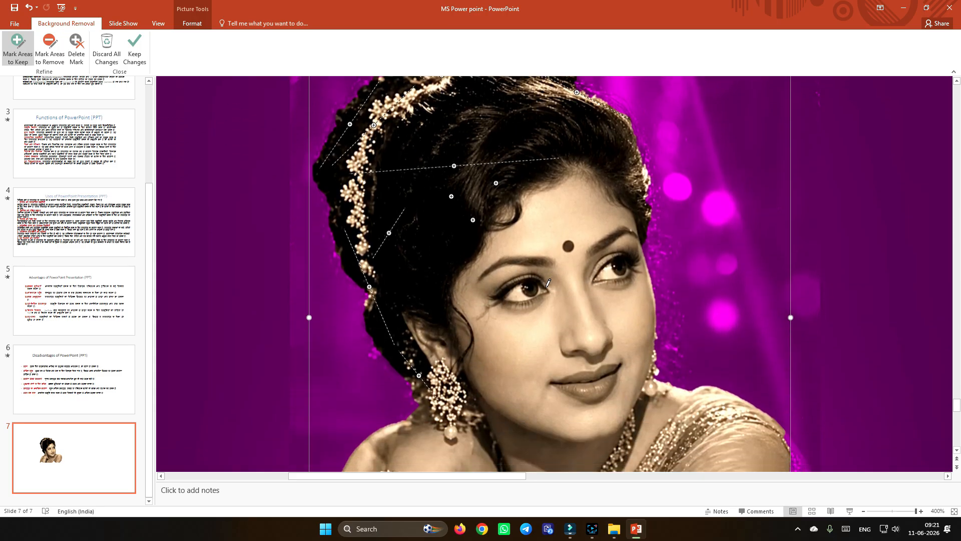
scroll(546, 275, down, 1)
drag(801, 238, 811, 303)
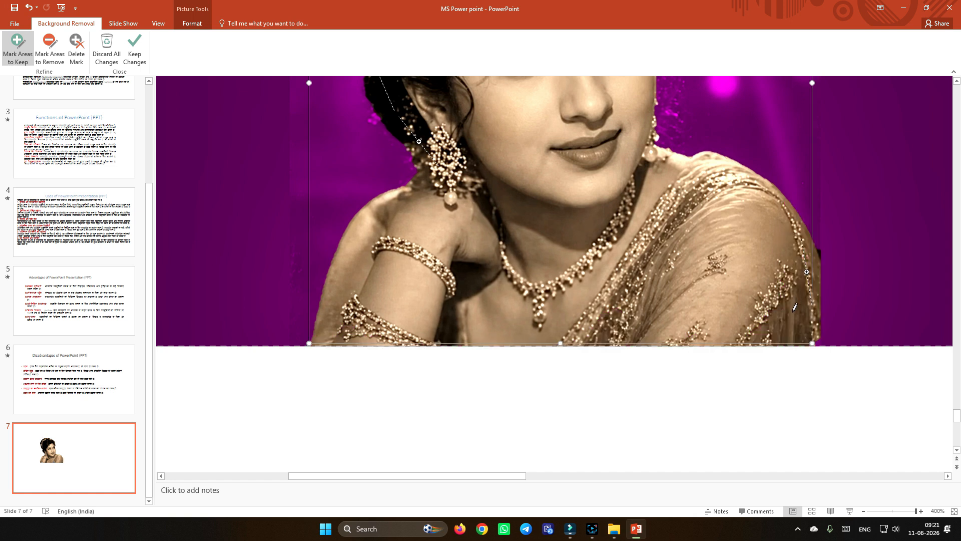
scroll(462, 320, up, 5)
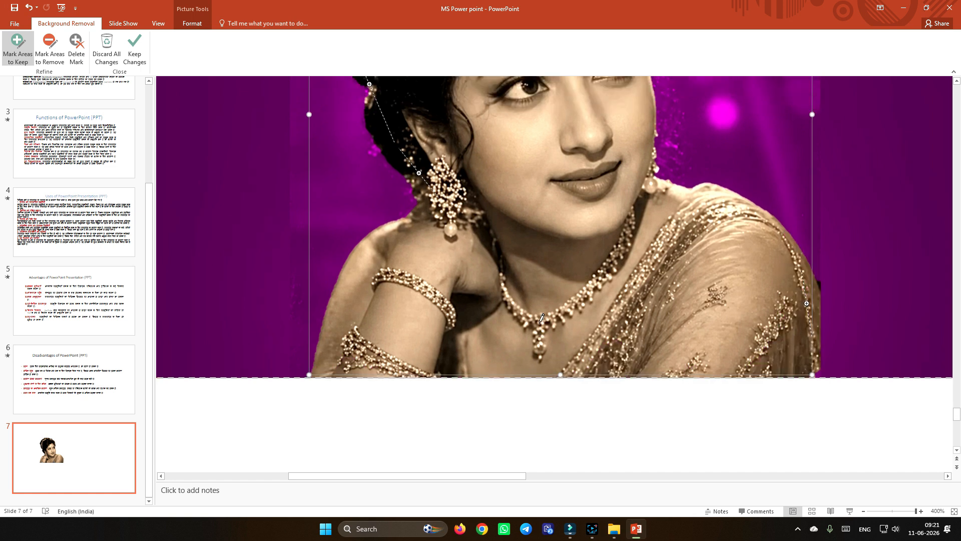
Mark spots above the bun along the picture's upper edge as areas to keep and apply the background removal
scroll(567, 319, up, 2)
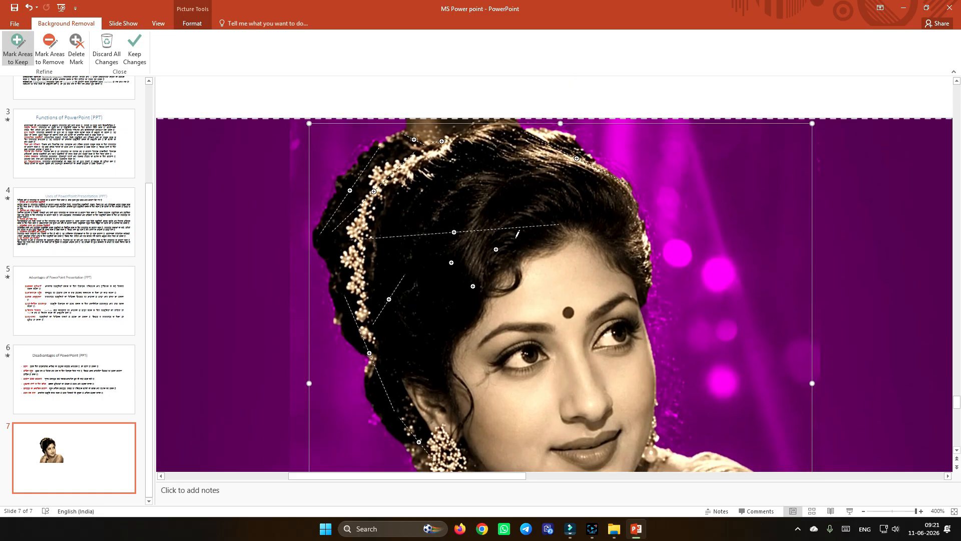
scroll(420, 239, down, 2)
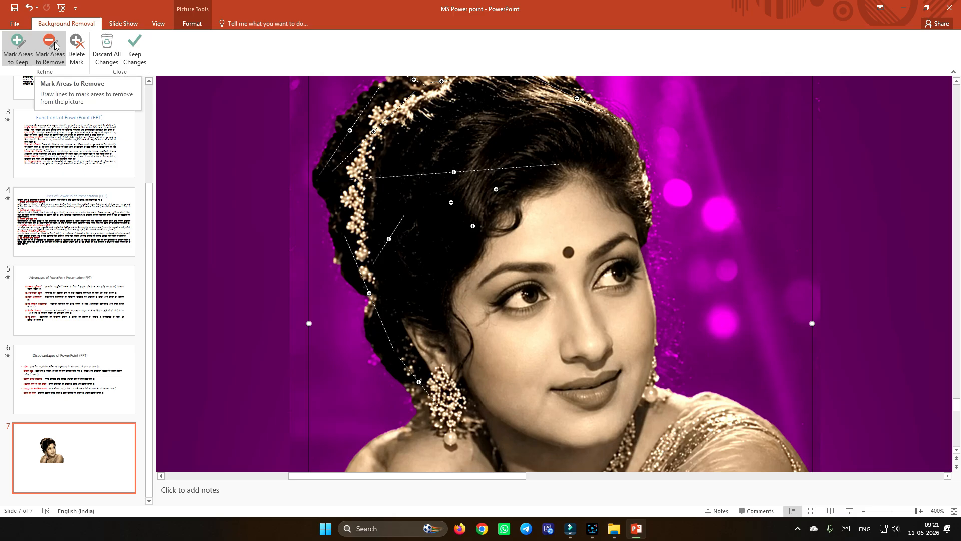
scroll(416, 159, up, 3)
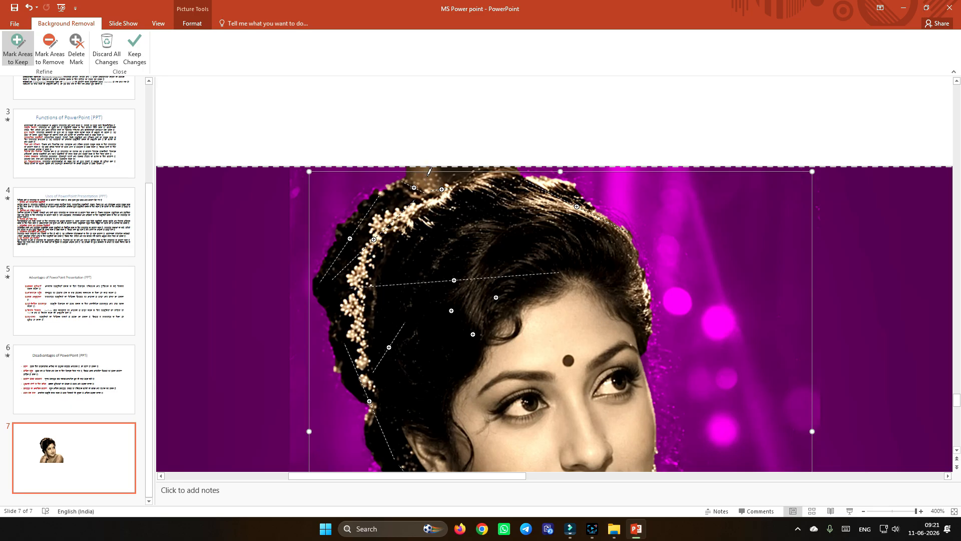
click(435, 175)
drag(418, 177, 429, 176)
click(451, 178)
click(134, 50)
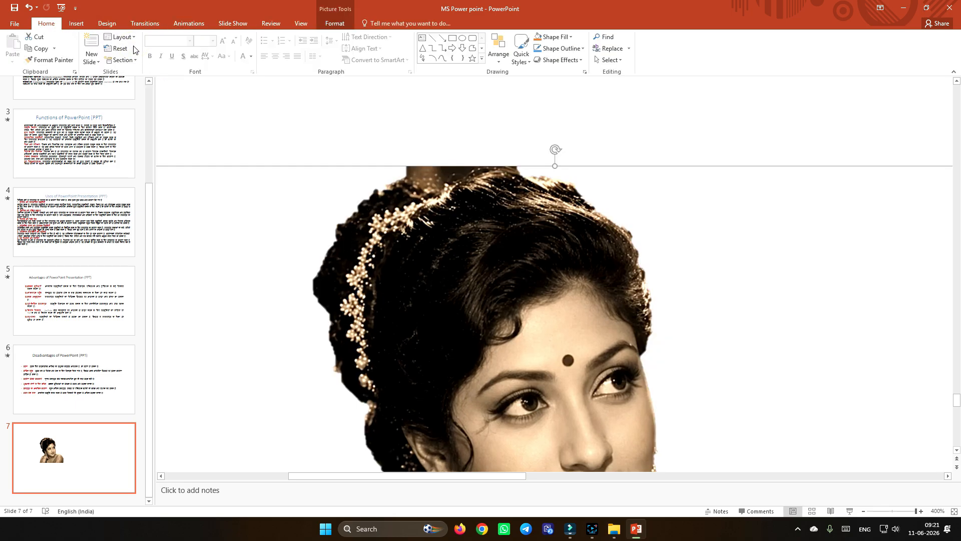
Enlarge the cut-out picture to about 20.1 × 11.3 cm and position it in the upper part of slide 7
scroll(441, 250, down, 5)
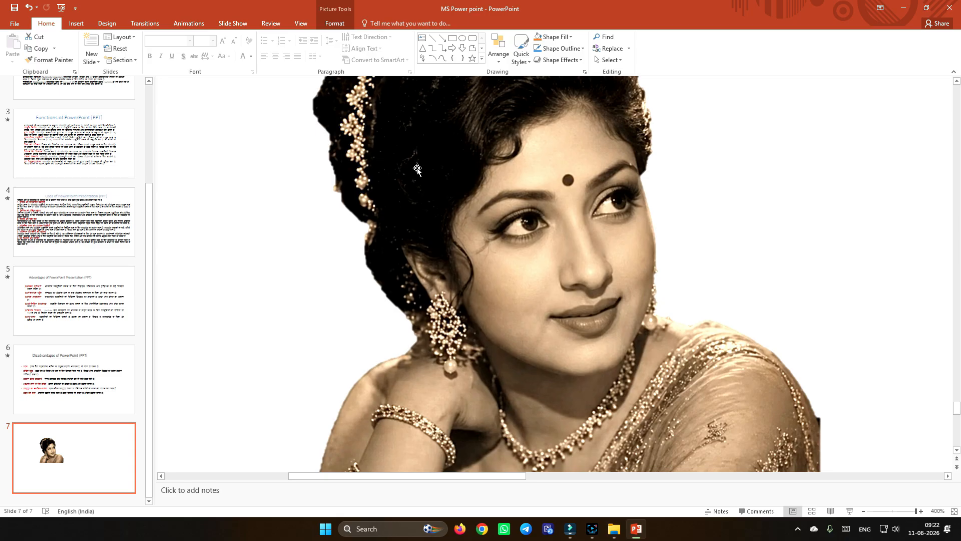
ctrl+scroll(419, 176, down, 10)
ctrl+scroll(419, 176, up, 2)
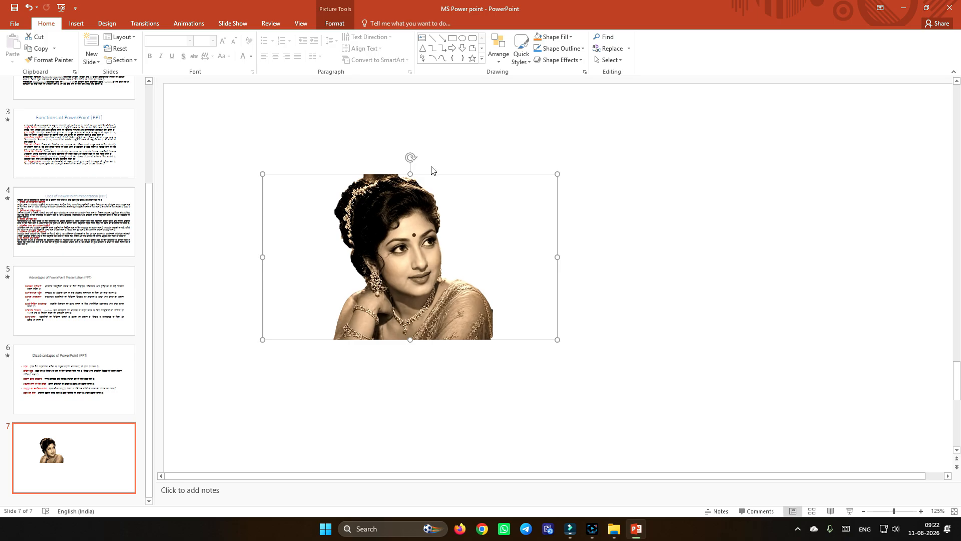
drag(448, 176, 427, 139)
drag(537, 301, 717, 403)
drag(476, 246, 463, 250)
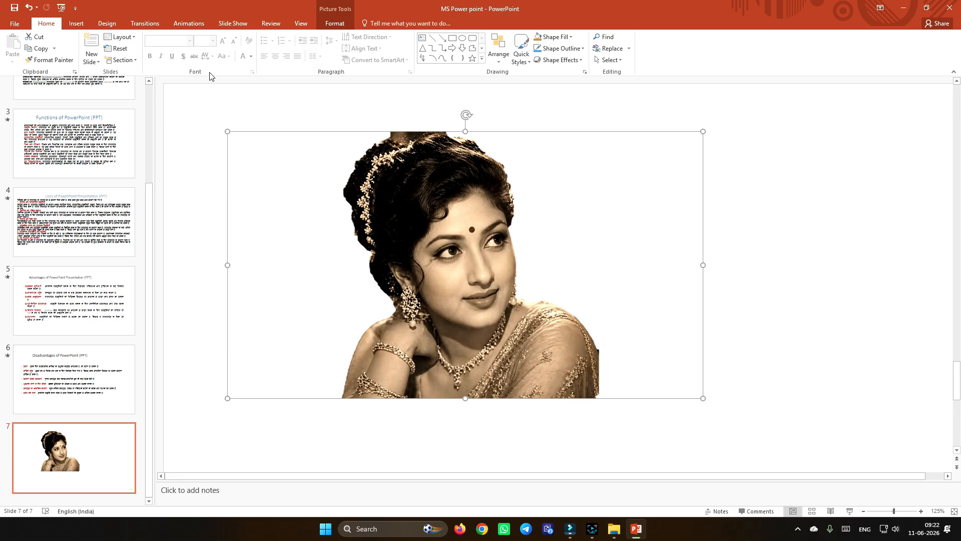
Correct the picture with the brightness +20% preset at normal contrast and the 25% sharpen preset
click(348, 30)
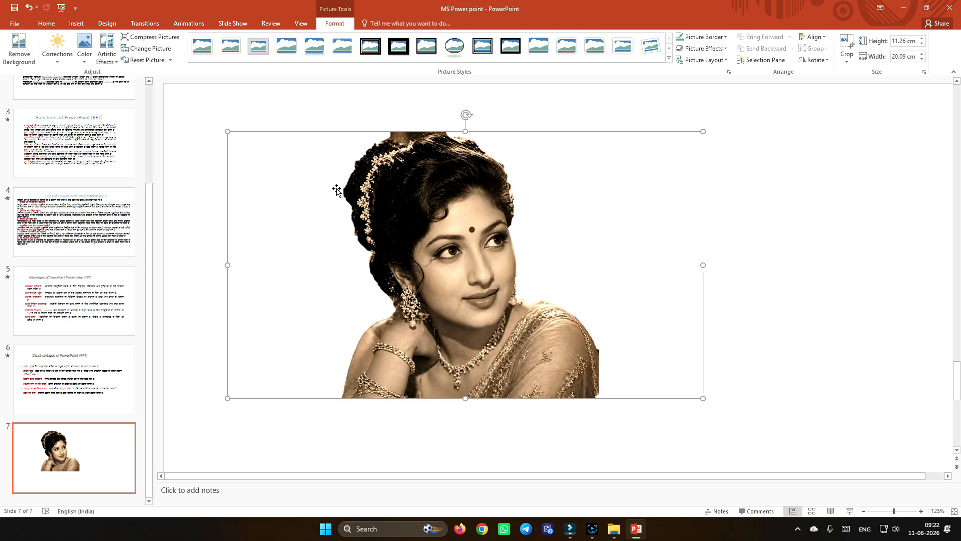
click(59, 64)
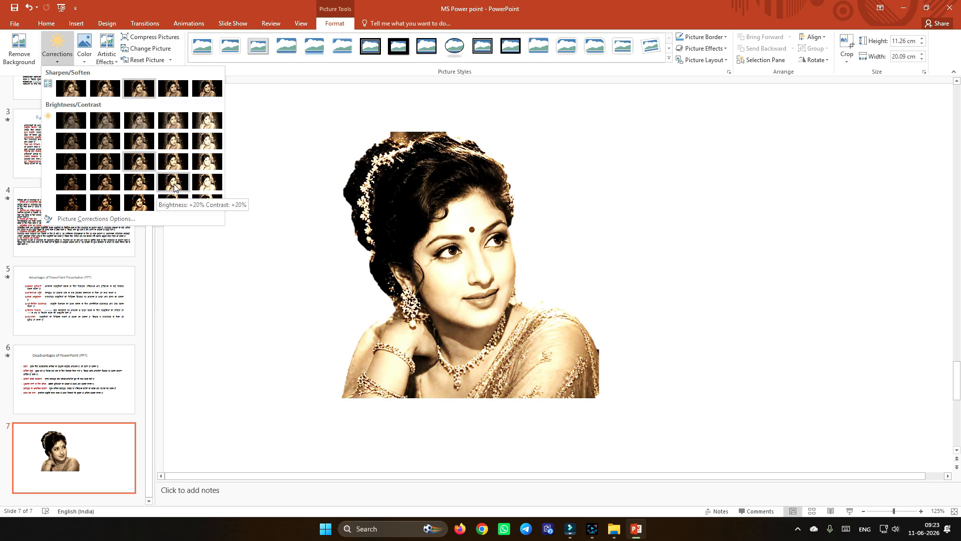
click(170, 158)
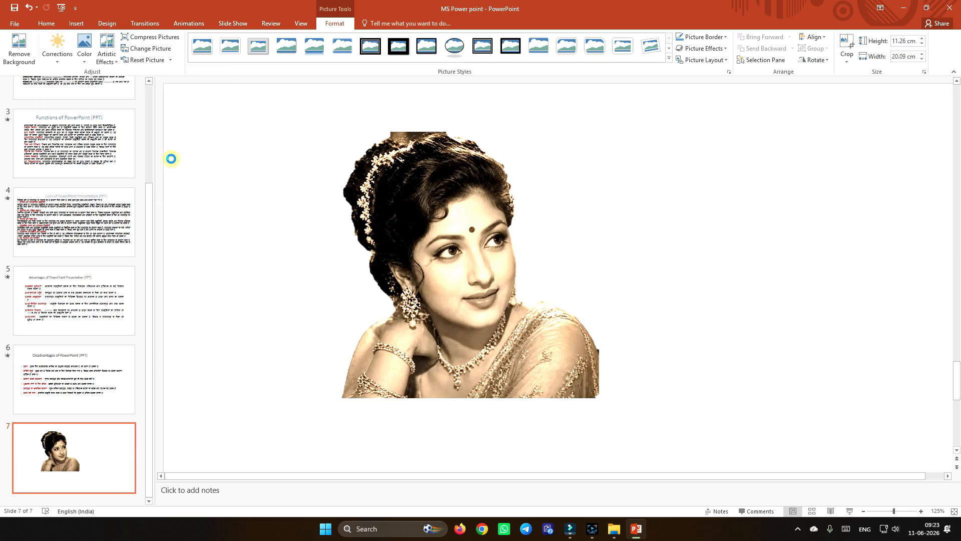
click(62, 64)
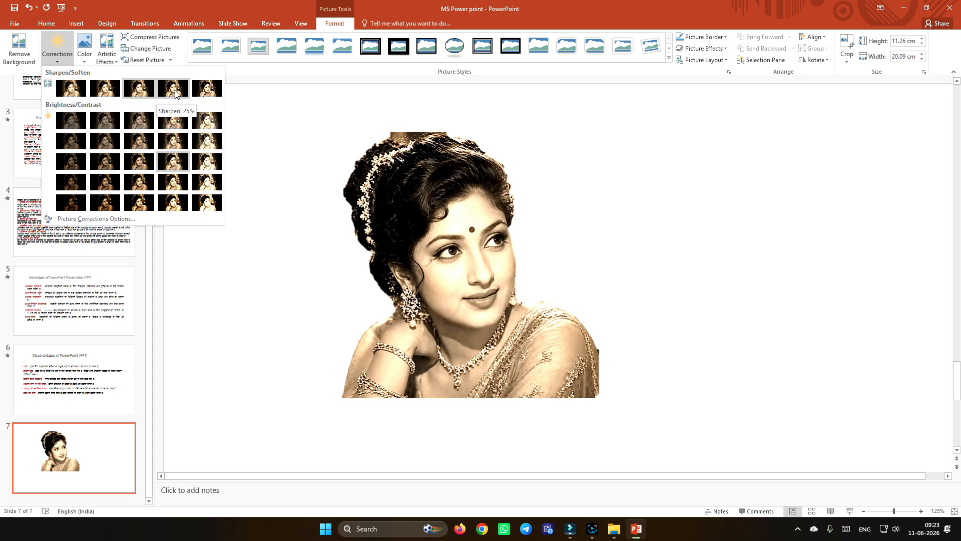
click(175, 90)
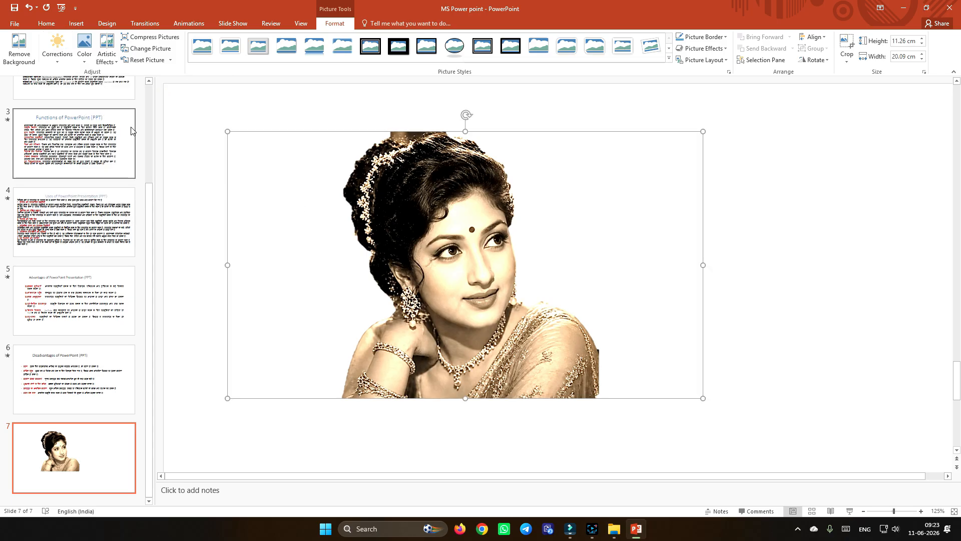
Raise the picture's color saturation one preset above normal and choose the neutral middle preset for the color tone
click(84, 59)
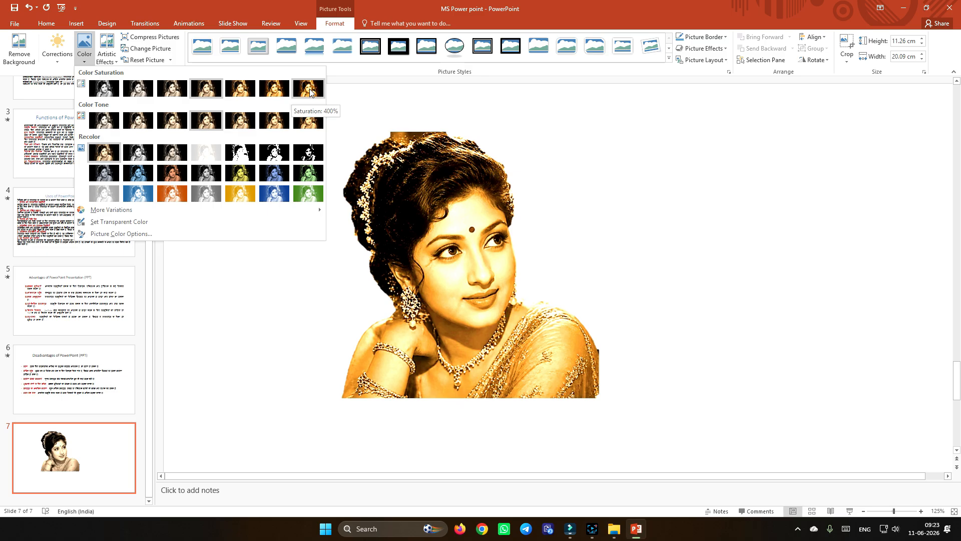
click(240, 93)
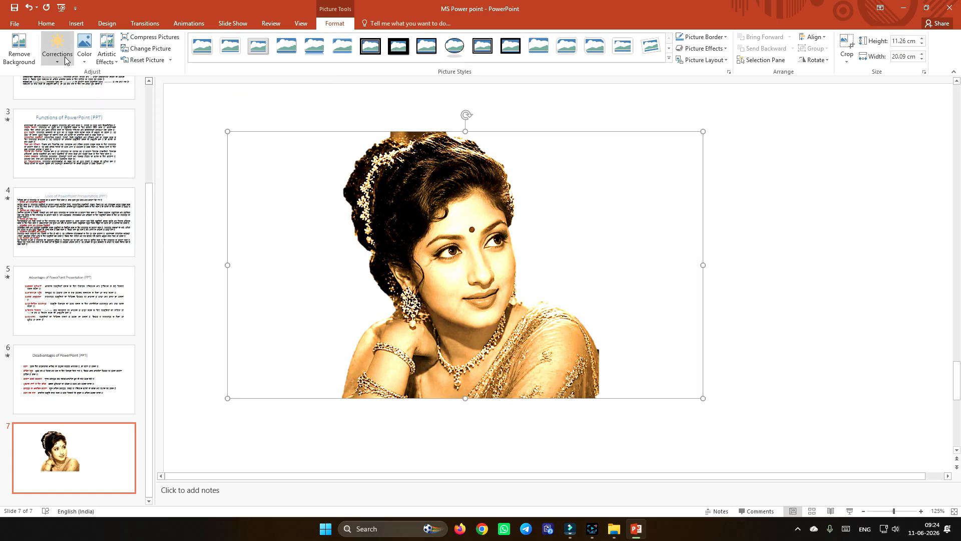
click(84, 47)
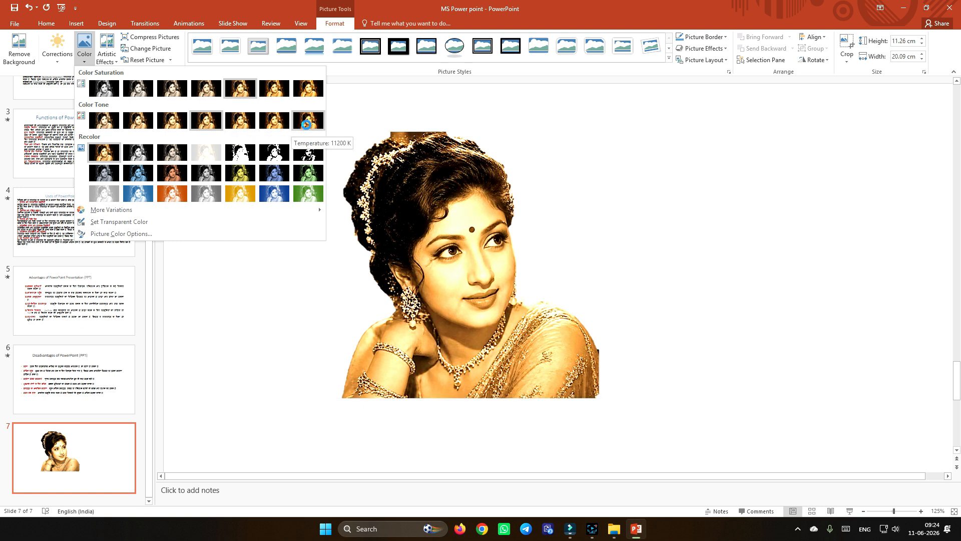
click(207, 121)
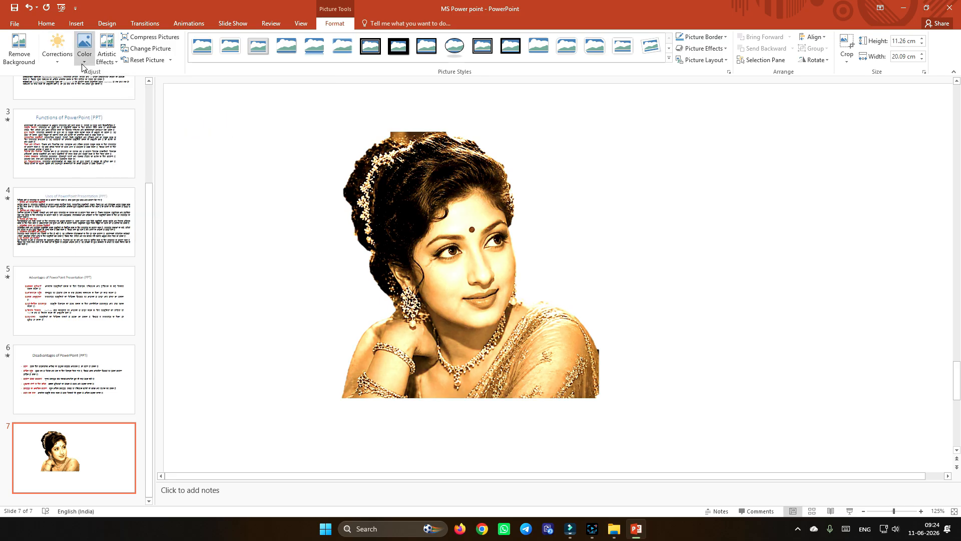
Preview the recolor variations and artistic effects on the portrait, and undo the picture's last color change
click(84, 48)
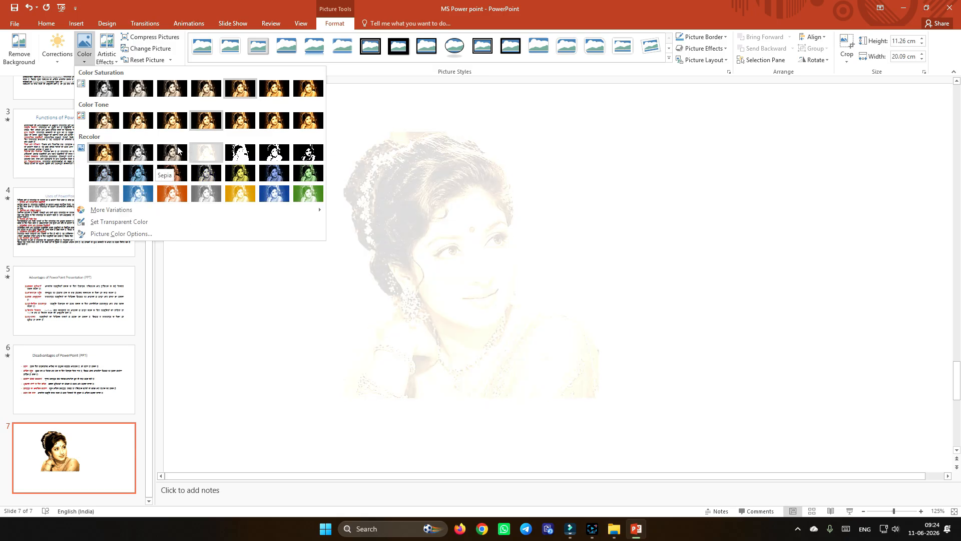
click(114, 62)
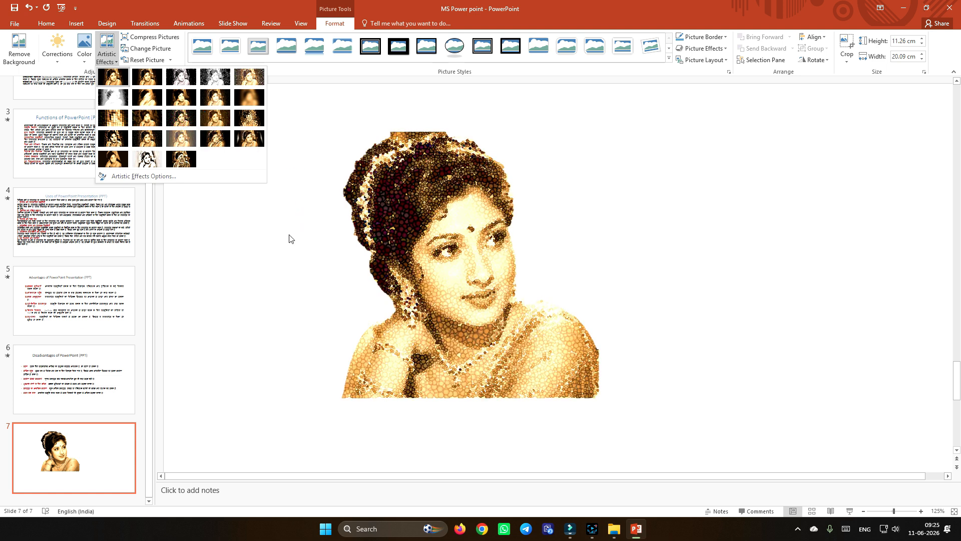
click(258, 244)
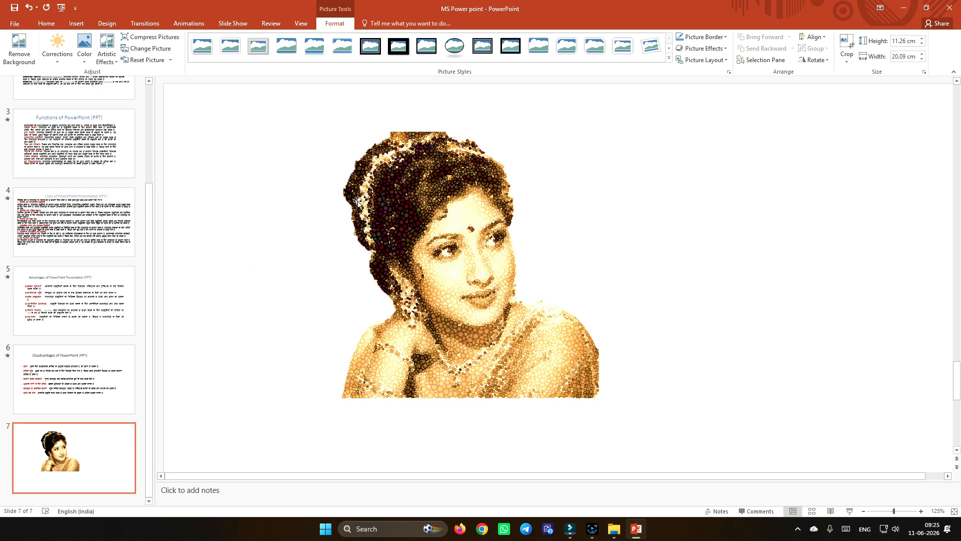
click(106, 59)
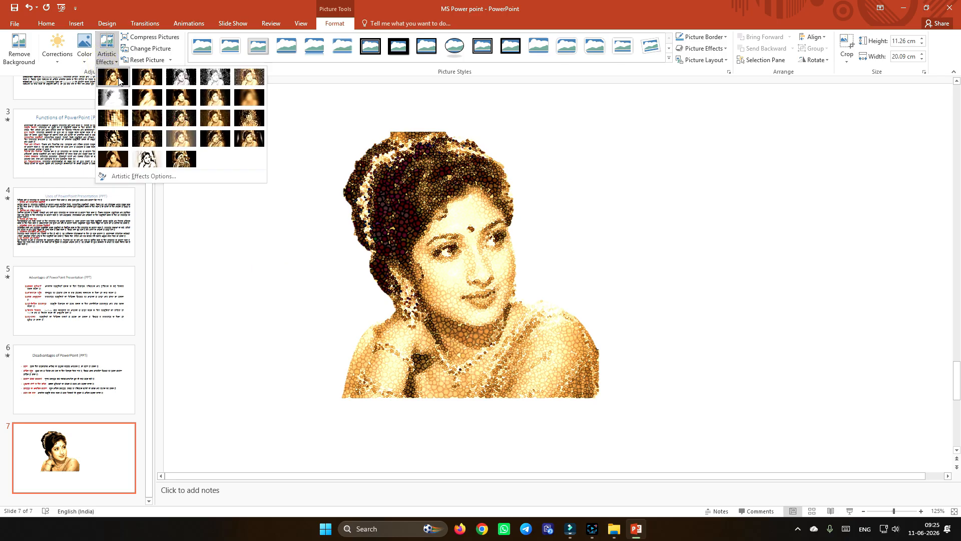
click(109, 56)
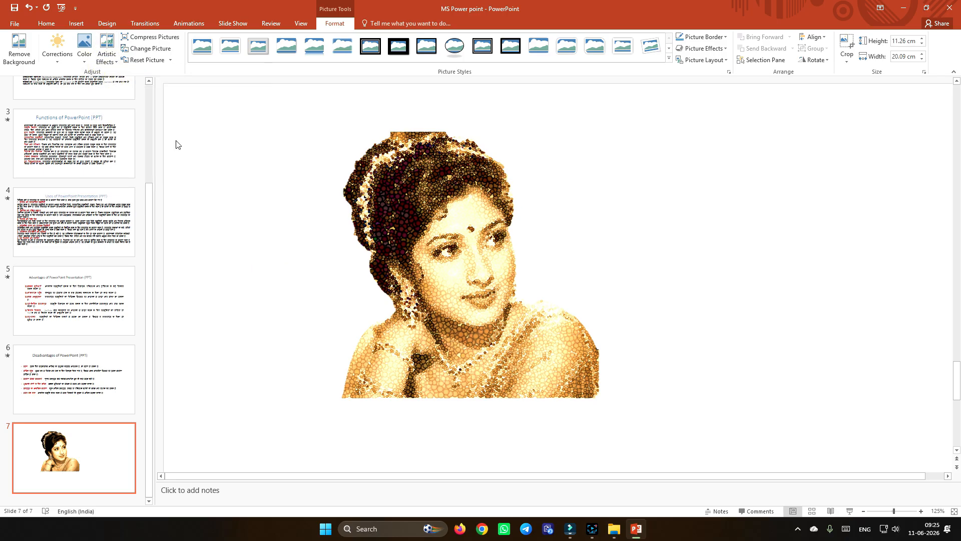
click(29, 7)
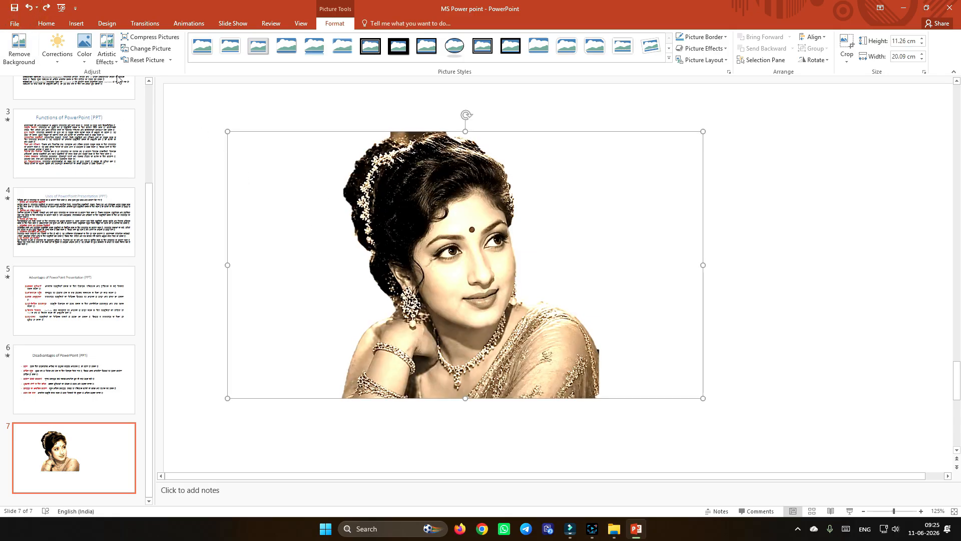
Examine the picture's compression options, going through the Web, E-mail and document resolution target outputs, and cancel the compression
click(171, 40)
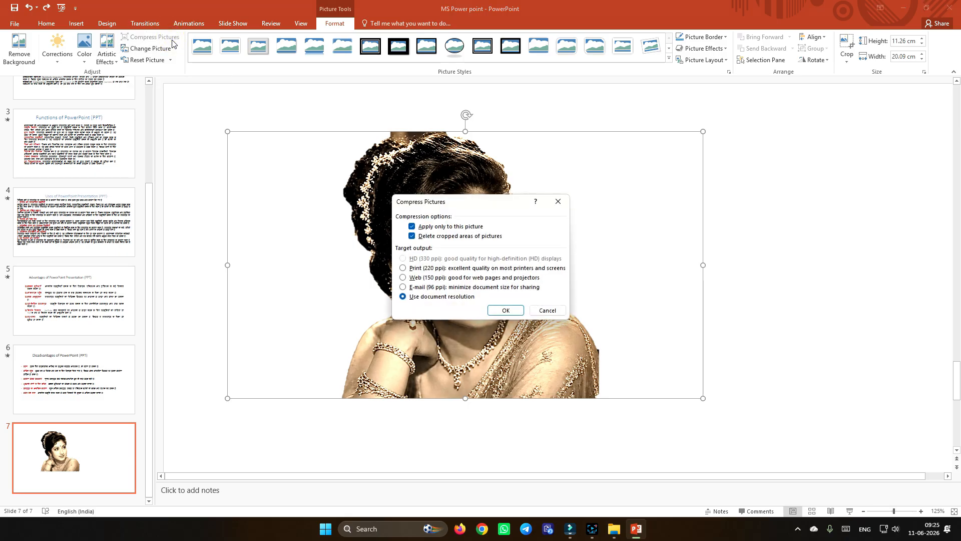
drag(484, 205, 285, 180)
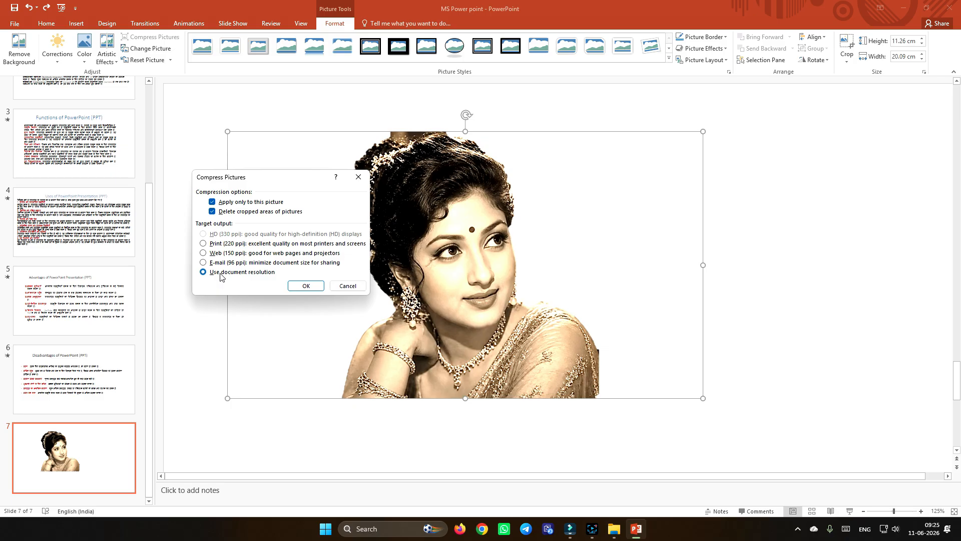
click(202, 235)
click(203, 254)
click(231, 262)
click(219, 253)
click(218, 275)
click(353, 287)
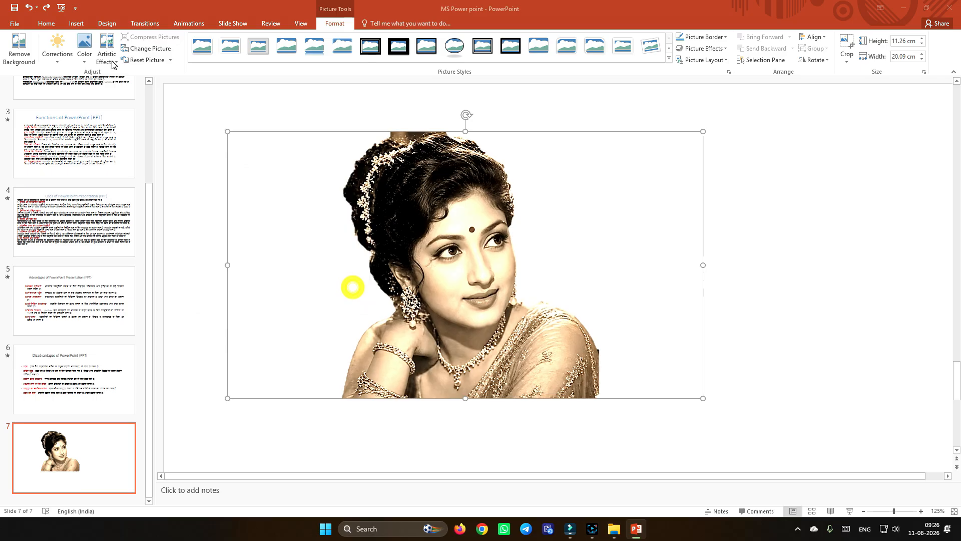
Try replacing the portrait with the goddess image from a folder on Local Disk (D:), and undo the replacement
click(166, 52)
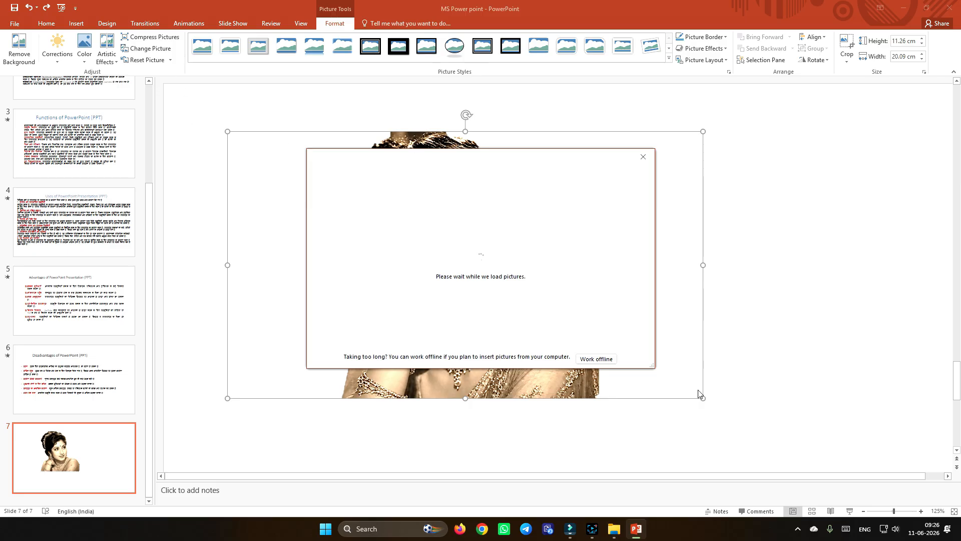
click(603, 359)
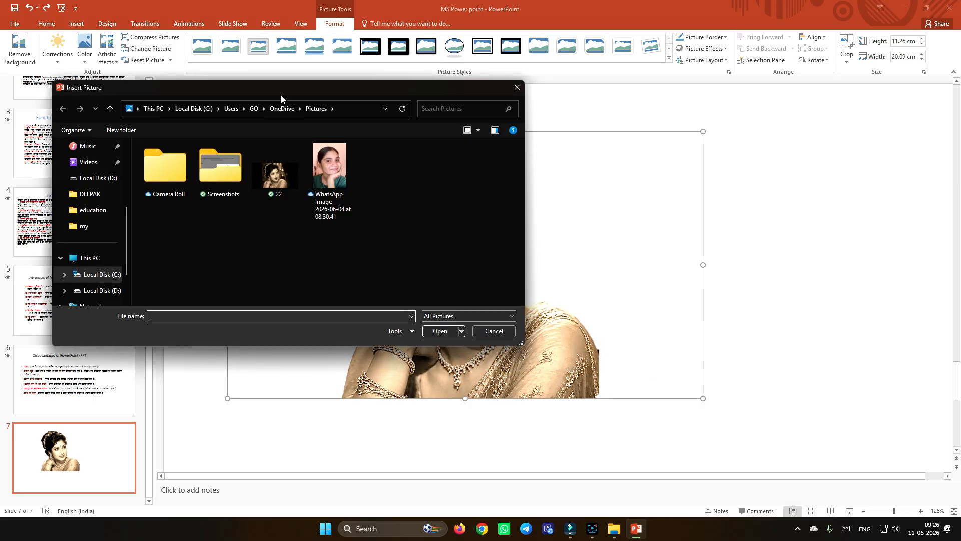
drag(276, 88, 368, 99)
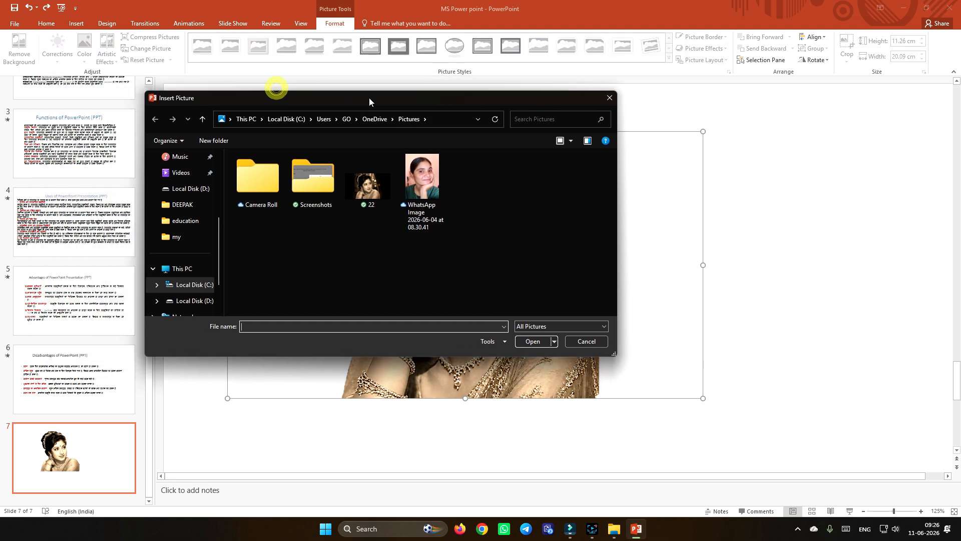
click(195, 302)
click(269, 188)
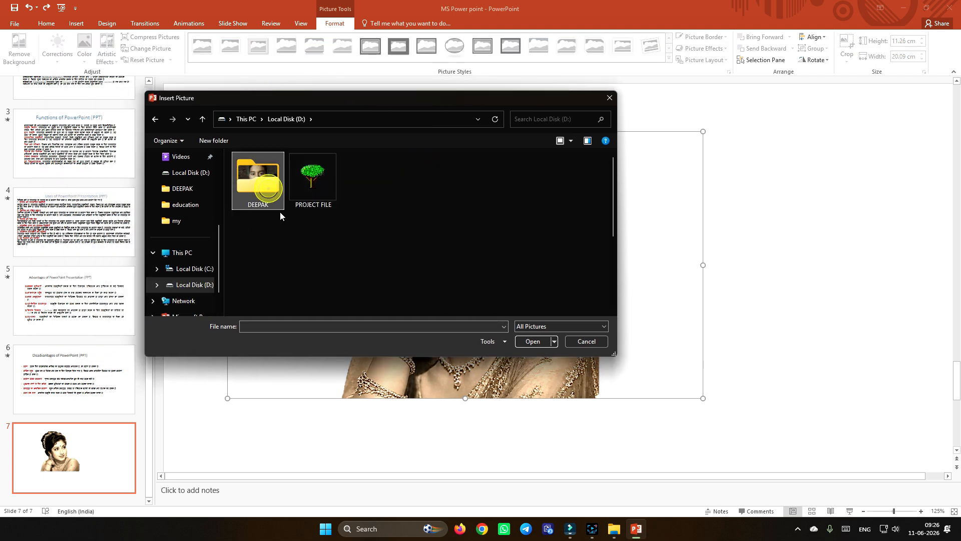
scroll(432, 245, down, 2)
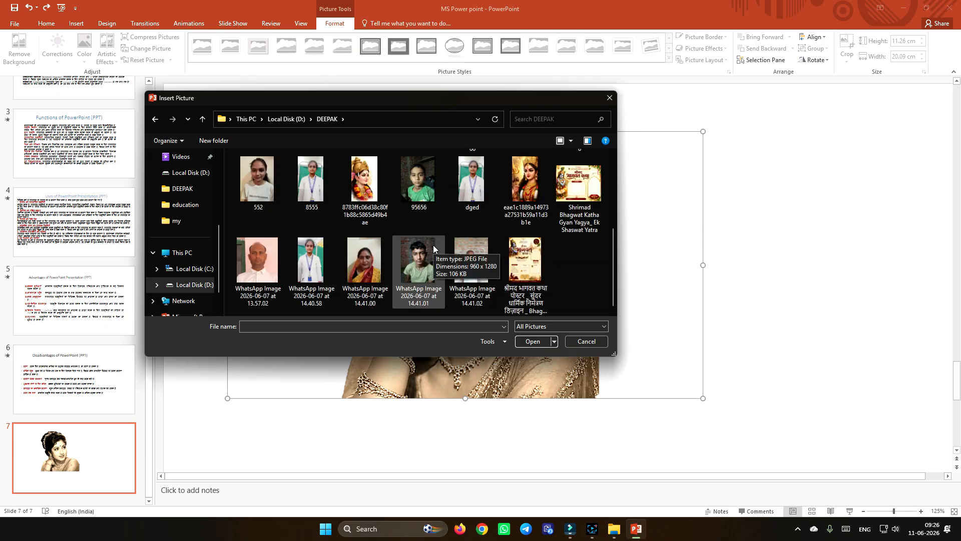
scroll(434, 245, up, 3)
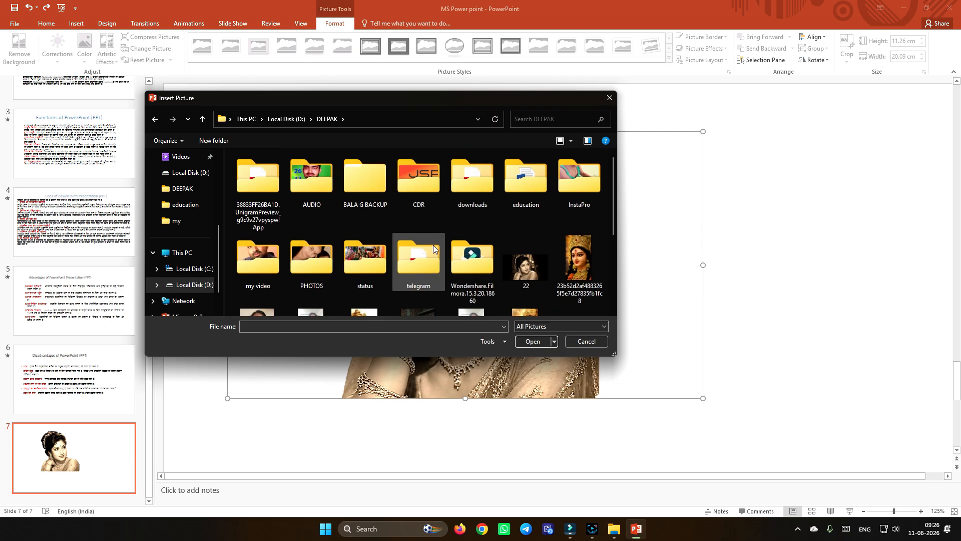
double_click(585, 267)
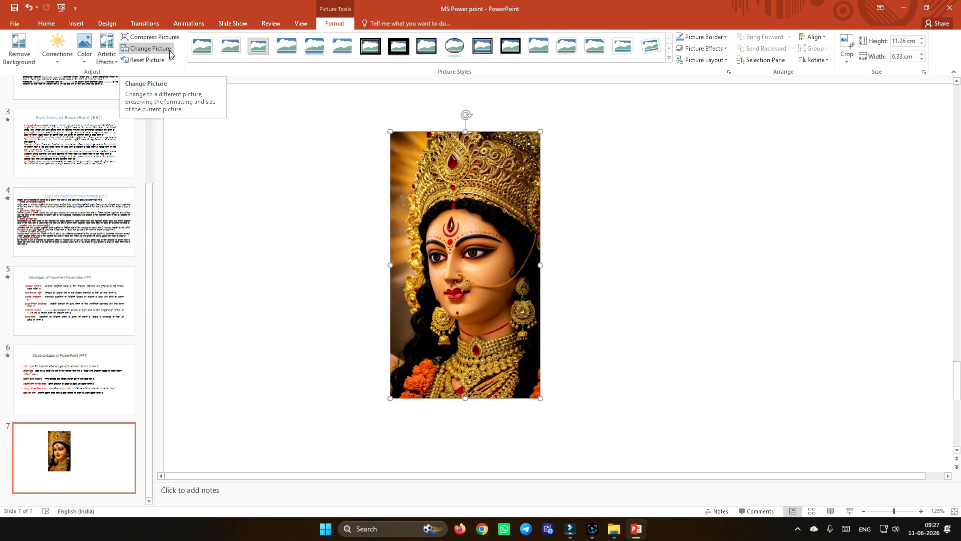
click(28, 7)
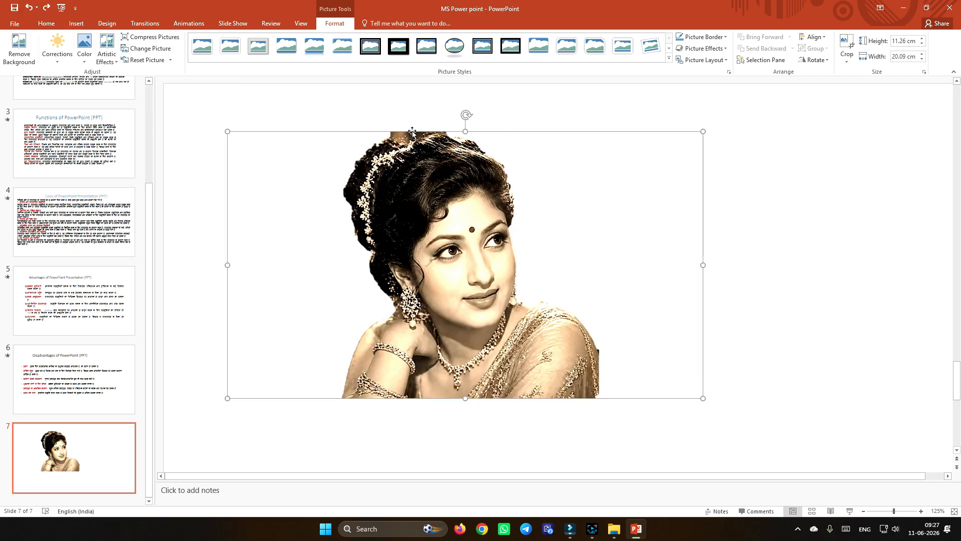
Try resetting the portrait's picture formatting, and undo the reset
click(145, 61)
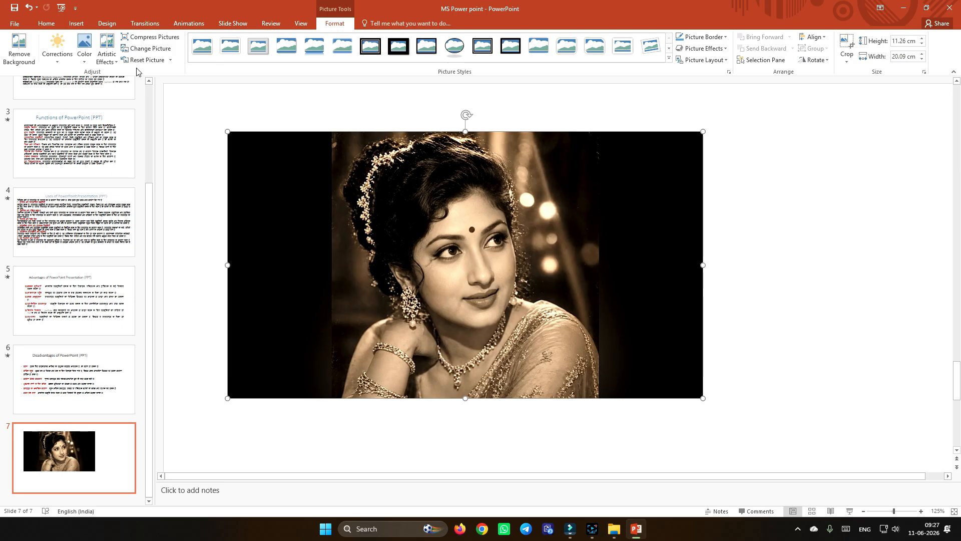
click(29, 8)
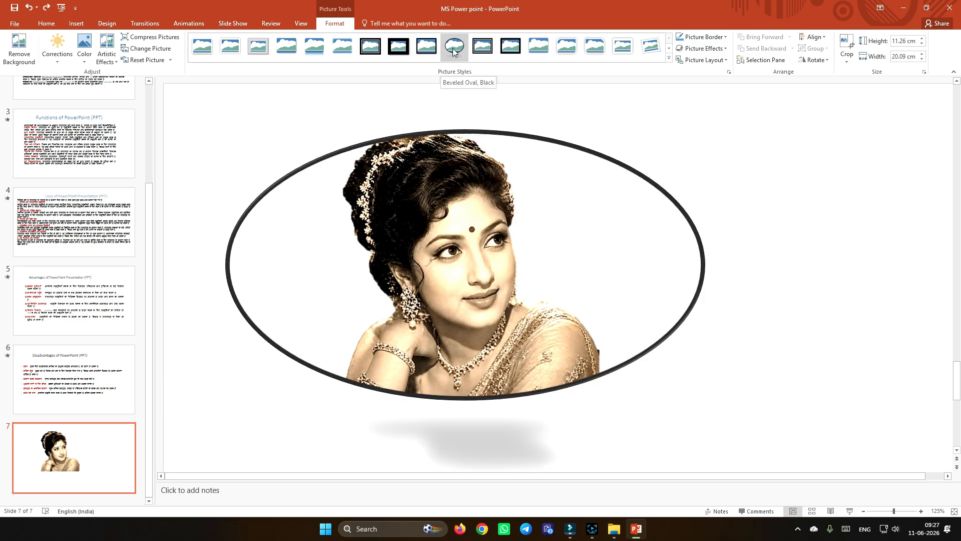
Preview the picture styles, including Bevel Rectangle, on the portrait and view the picture border options
click(668, 58)
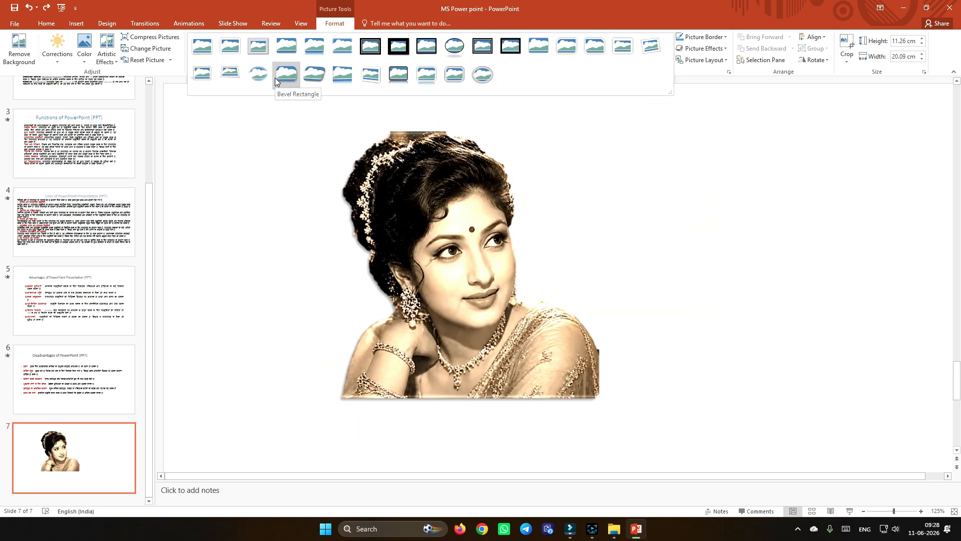
click(684, 83)
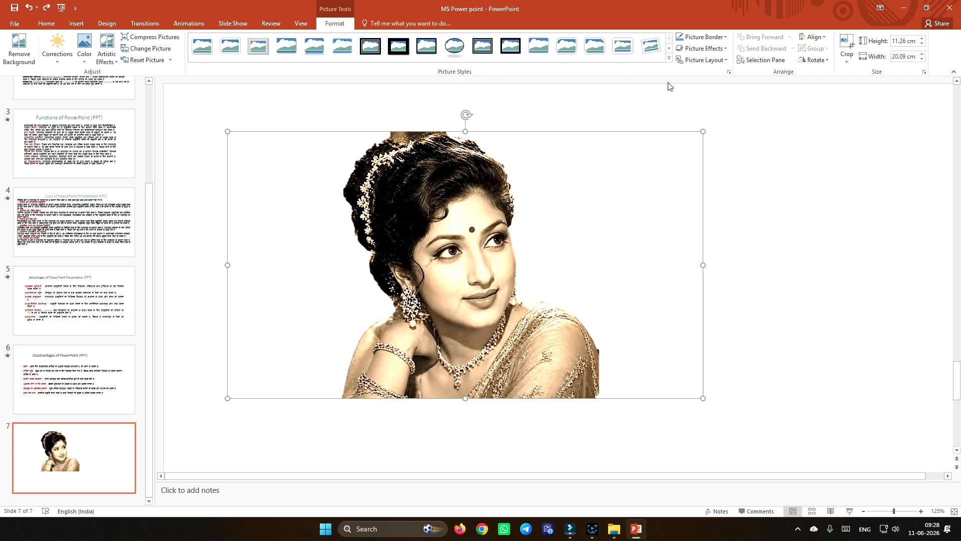
click(723, 40)
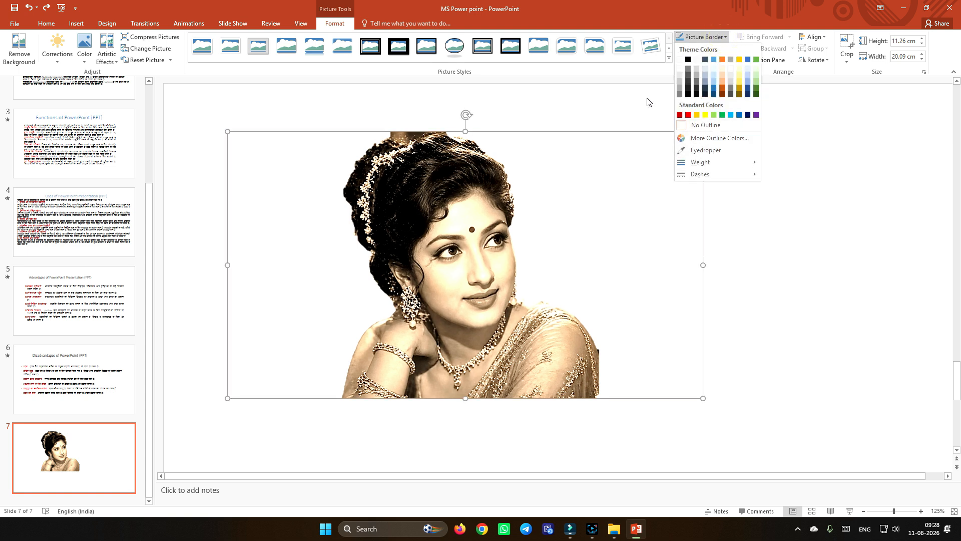
click(645, 72)
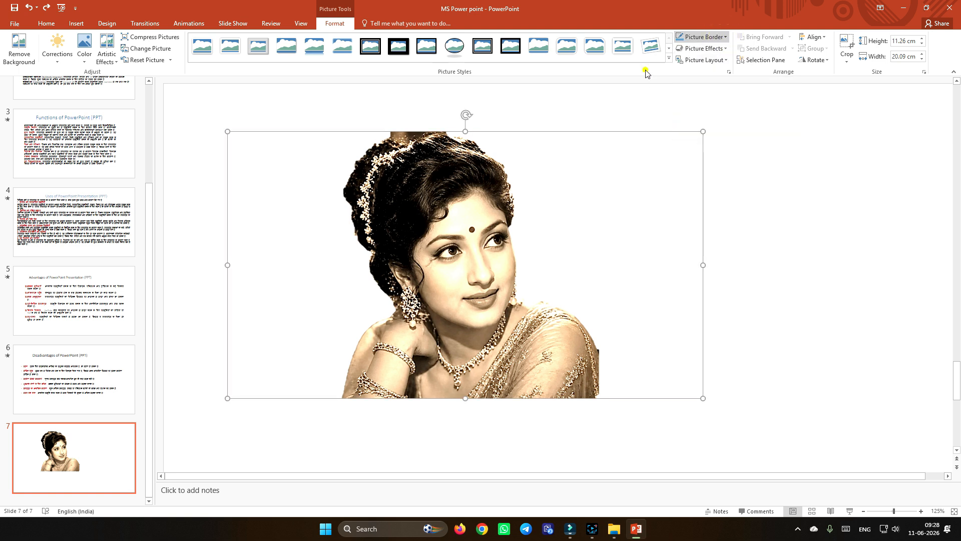
Try an orange second-row glow variation and an inner left shadow on the portrait, and undo both effects
click(715, 49)
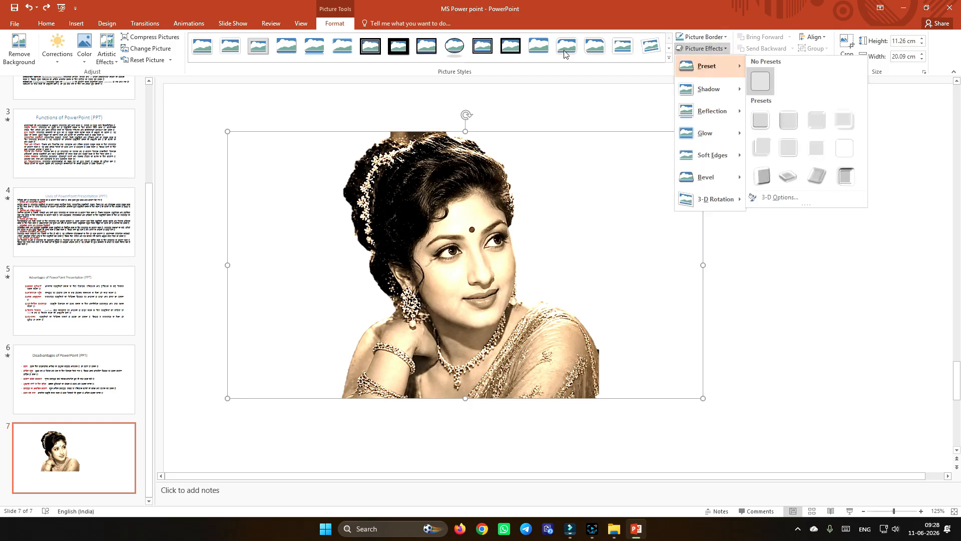
mouse_move(716, 91)
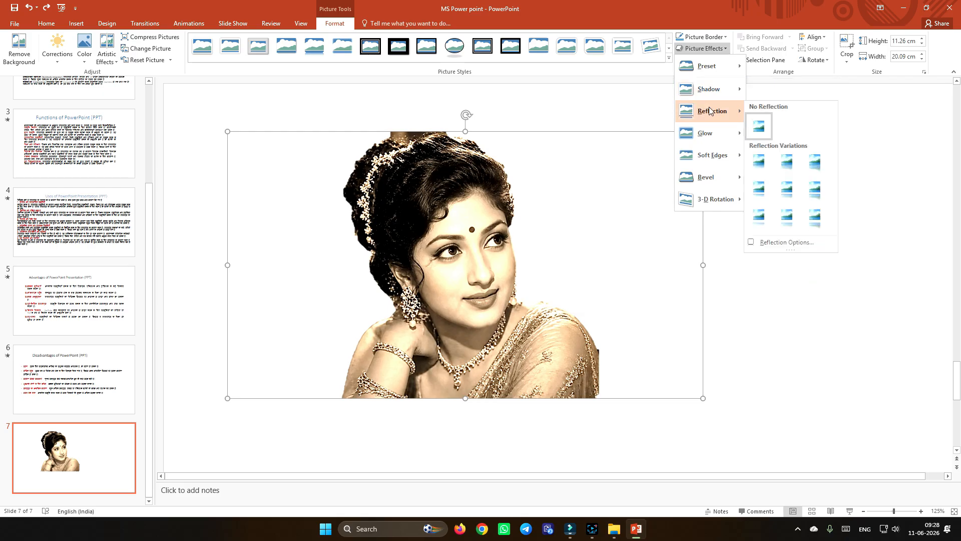
mouse_move(714, 134)
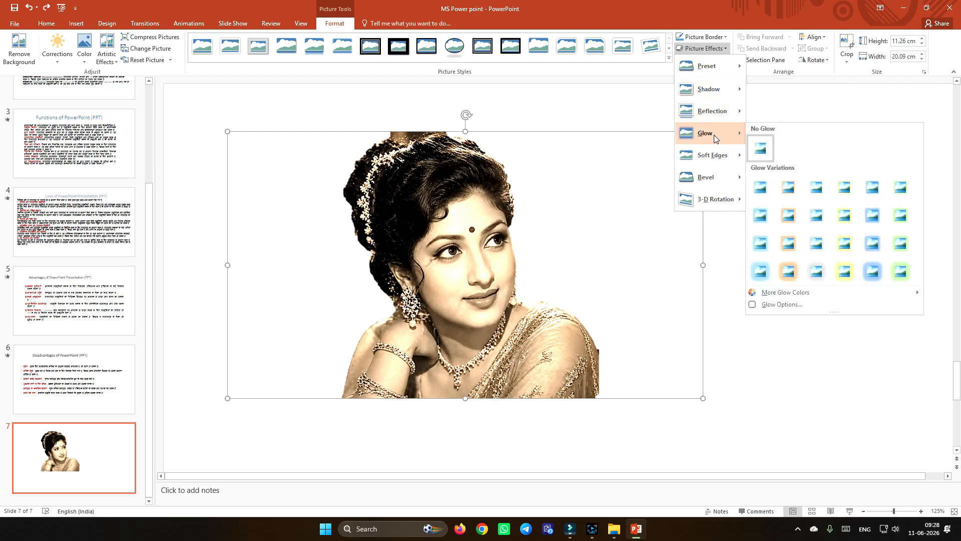
click(784, 215)
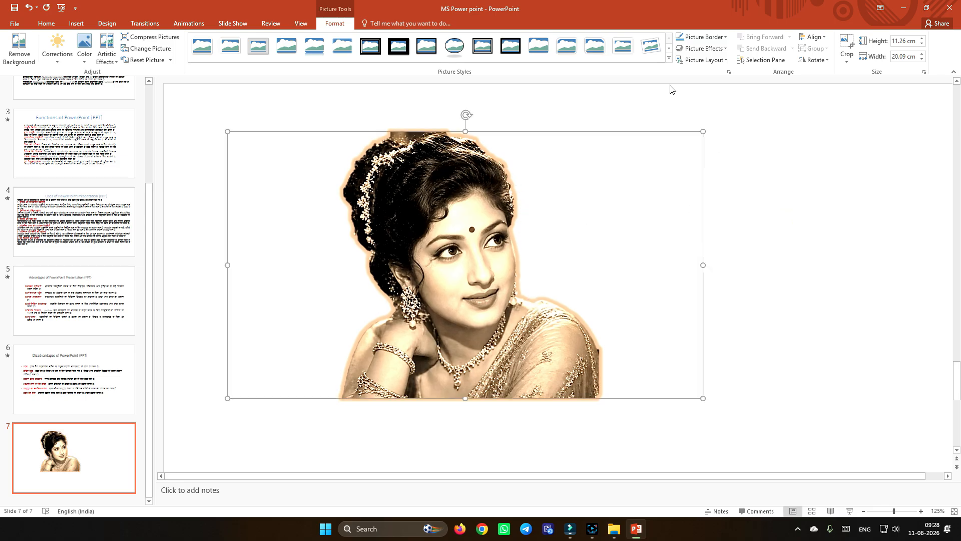
click(729, 49)
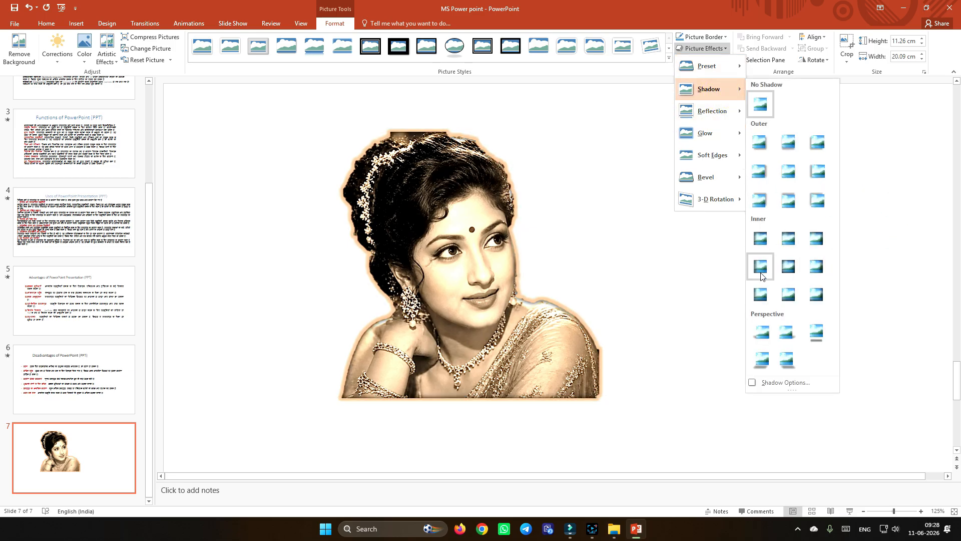
click(761, 268)
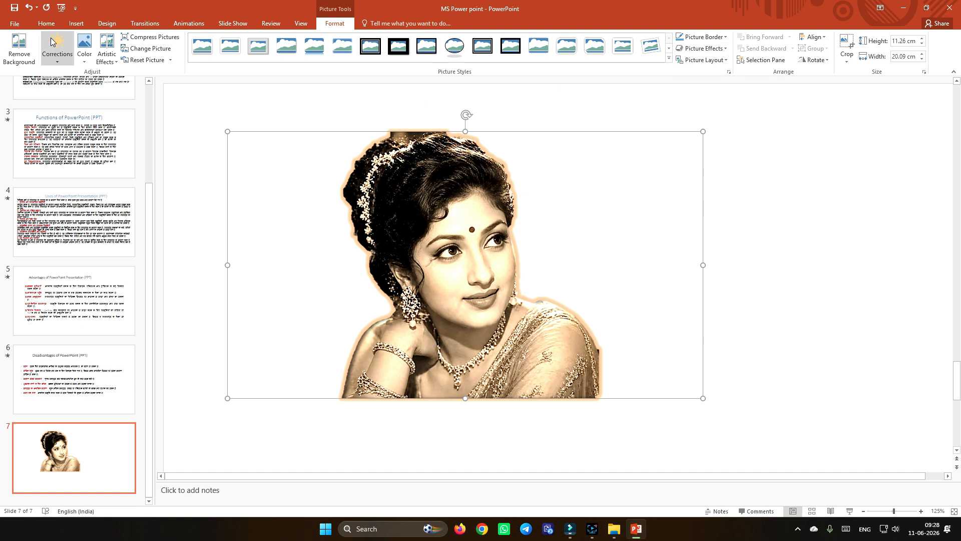
click(29, 9)
click(29, 10)
Apply the largest gray glow variation around the cut-out portrait
click(726, 49)
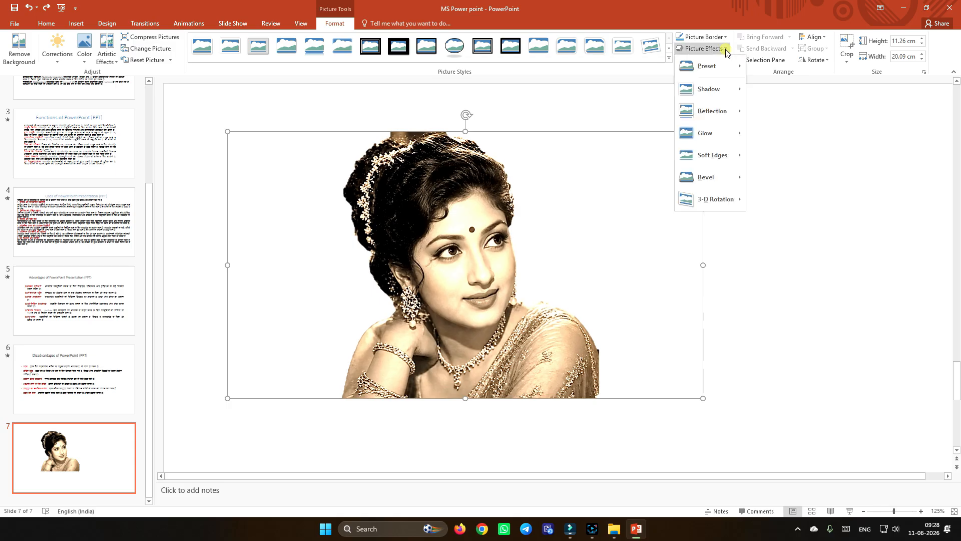
mouse_move(724, 131)
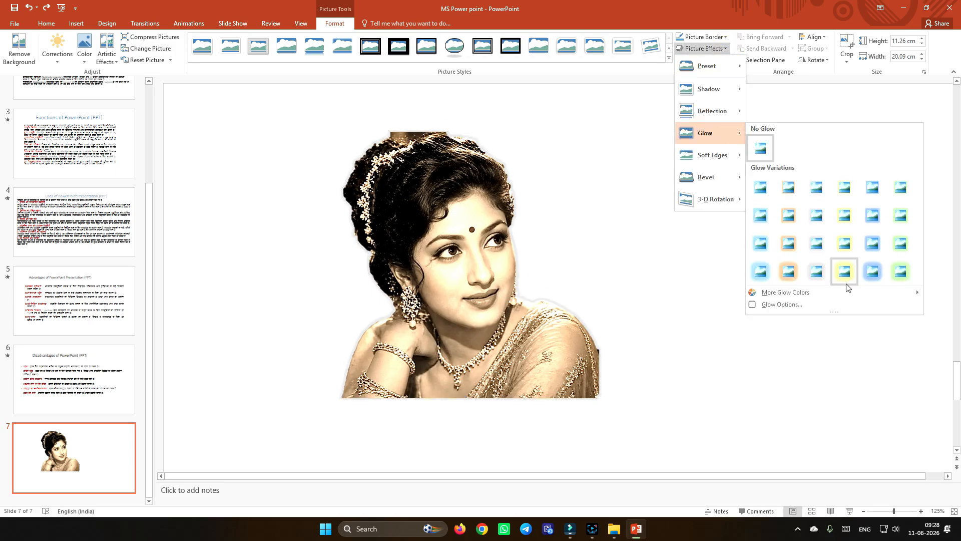
click(814, 273)
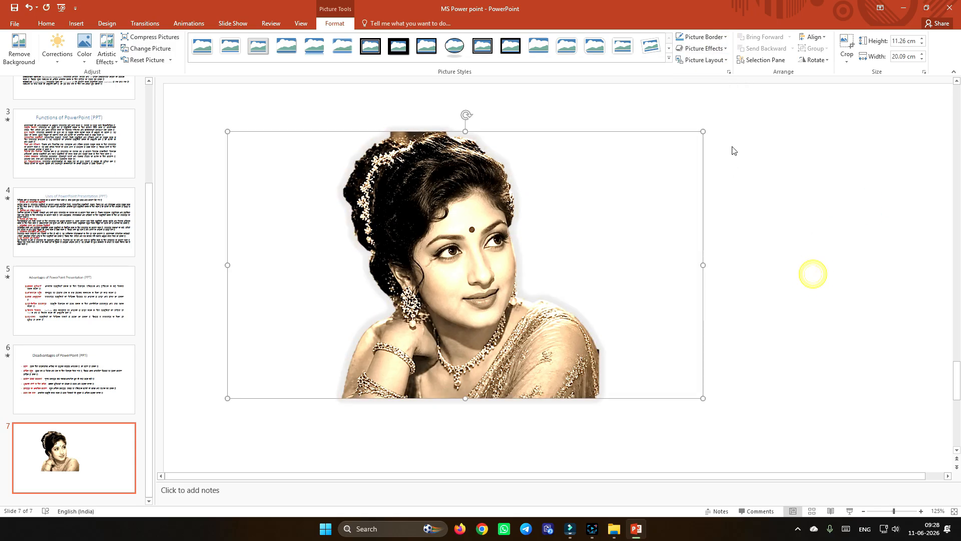
Preview the soft edges options, the Relaxed Inset bevel and a perspective 3-D rotation on the portrait, and view the picture layouts
click(725, 49)
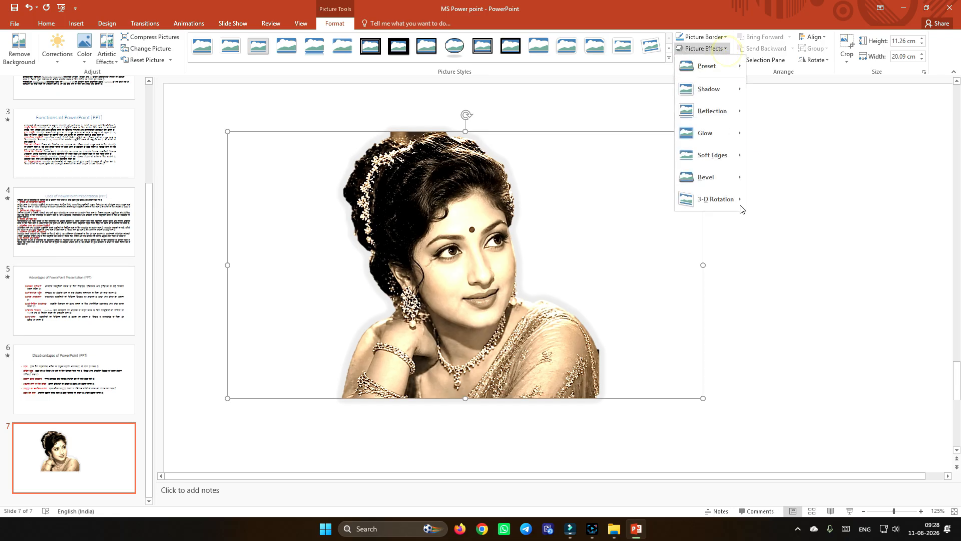
mouse_move(737, 160)
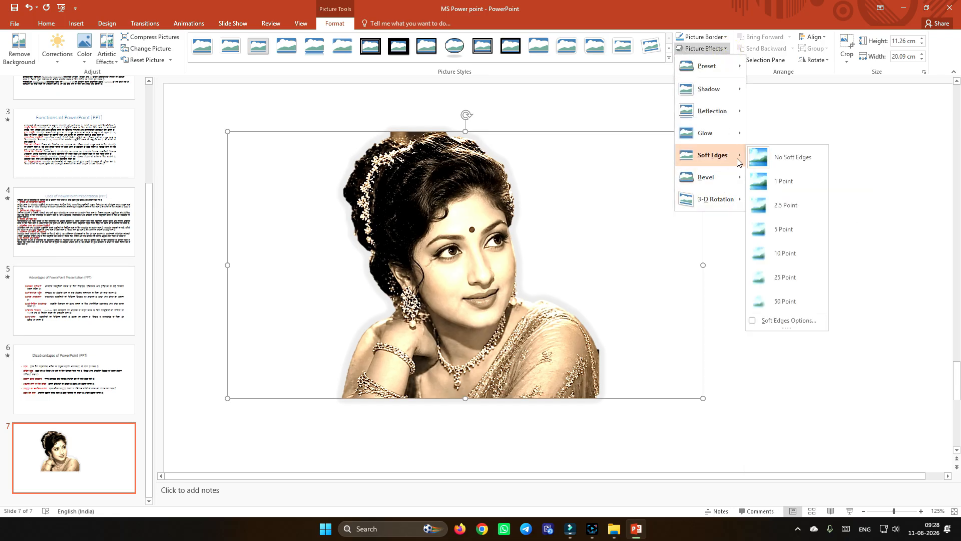
mouse_move(727, 186)
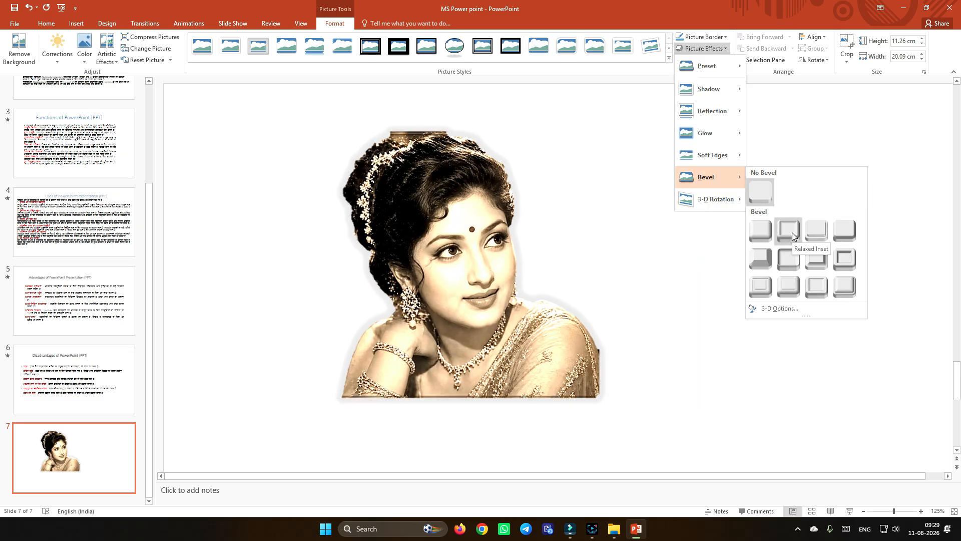
mouse_move(712, 201)
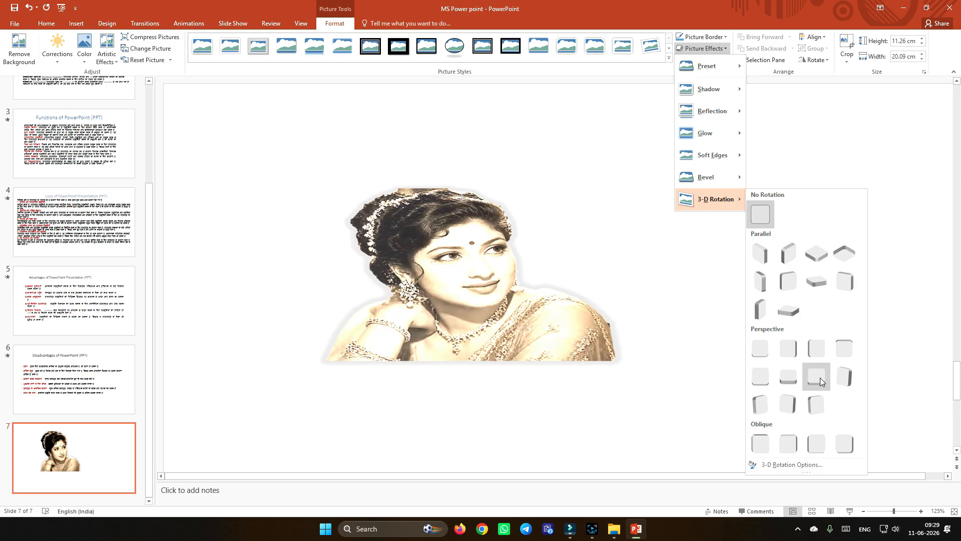
click(757, 91)
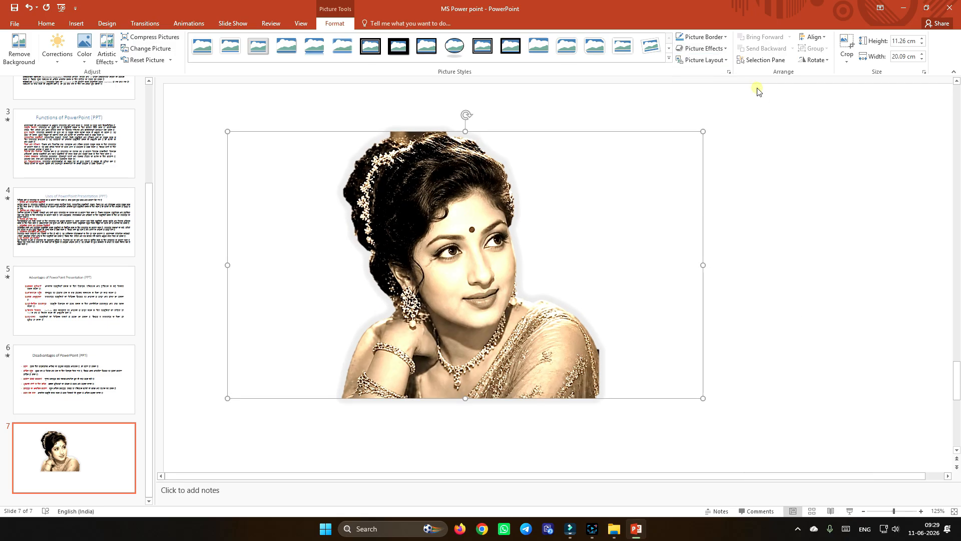
click(727, 60)
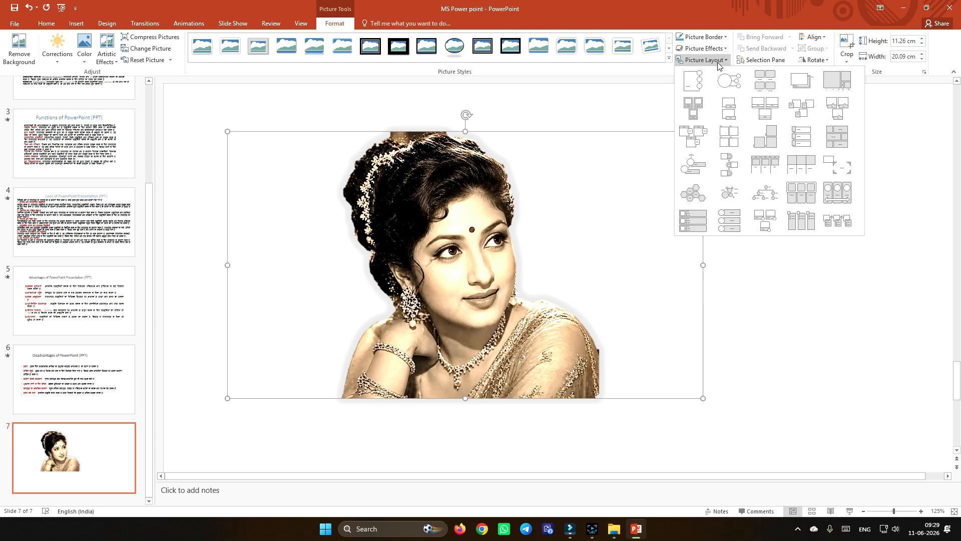
click(756, 6)
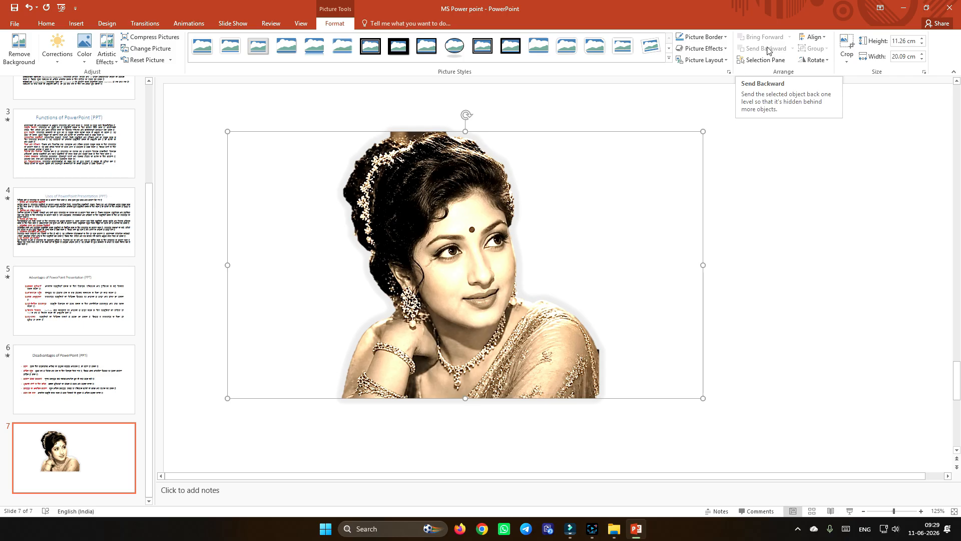
Reposition the portrait on slide 7, moving it down towards the middle of the slide
drag(605, 221, 570, 213)
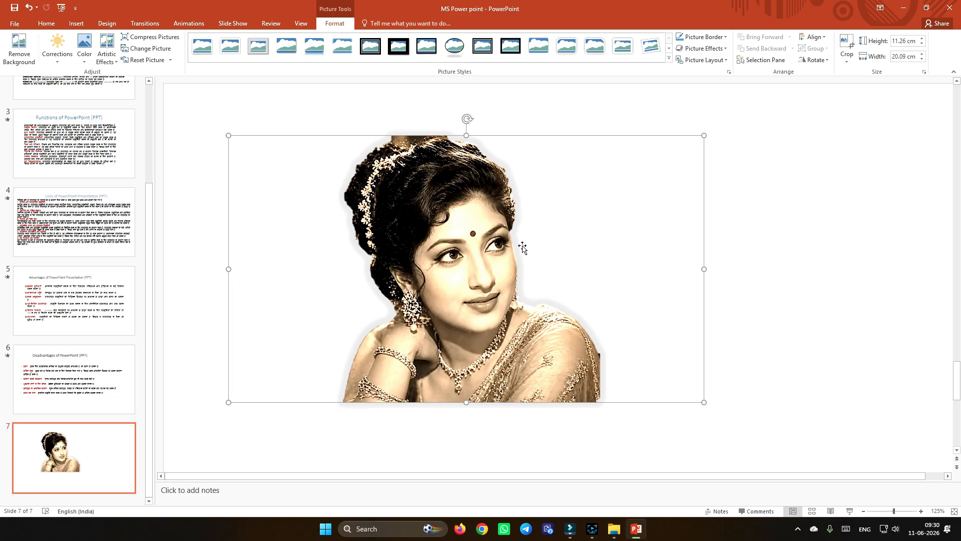
mouse_move(489, 208)
mouse_down()
mouse_move(553, 200)
mouse_move(485, 216)
mouse_up()
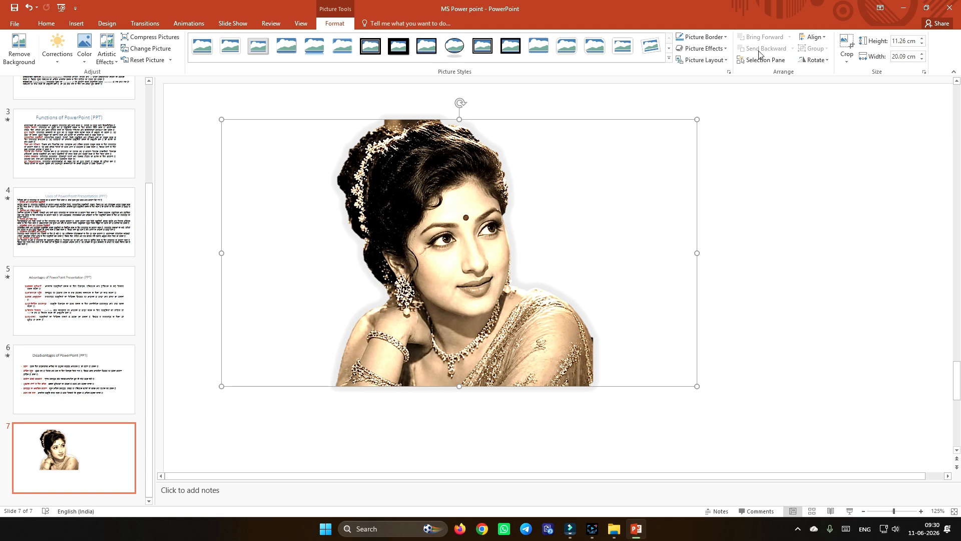
drag(494, 276, 583, 313)
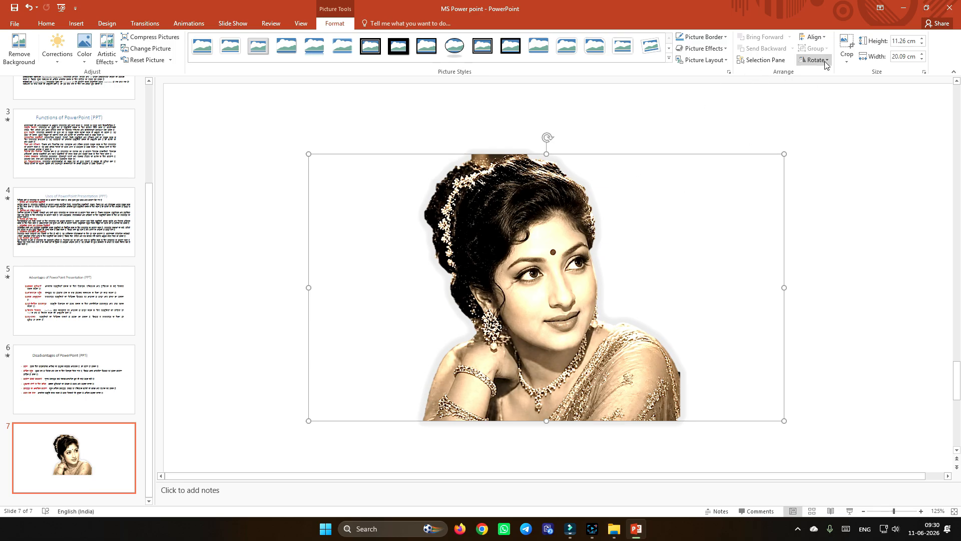
Show the list of slide objects, select Picture 4 in it, and move the portrait up and to the left on the slide
click(768, 60)
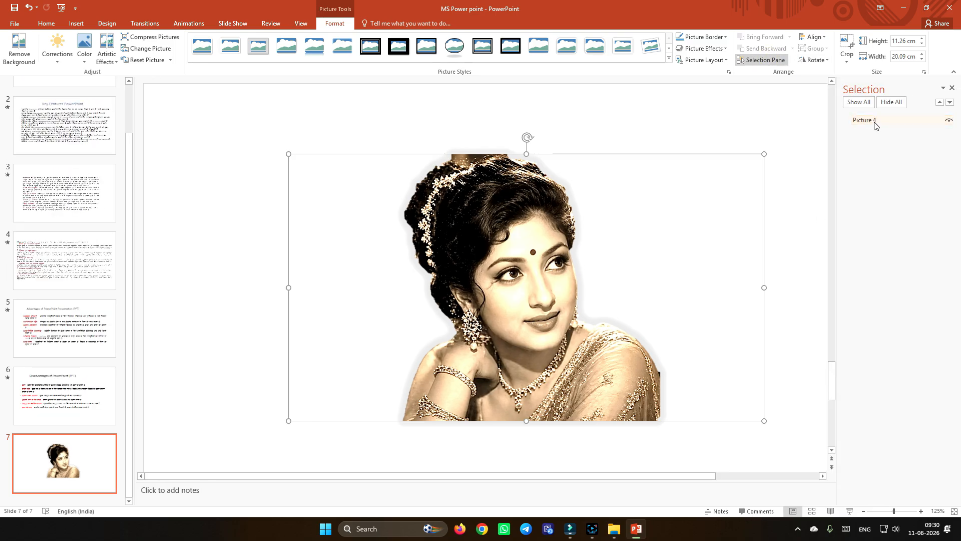
click(869, 122)
drag(615, 261, 581, 237)
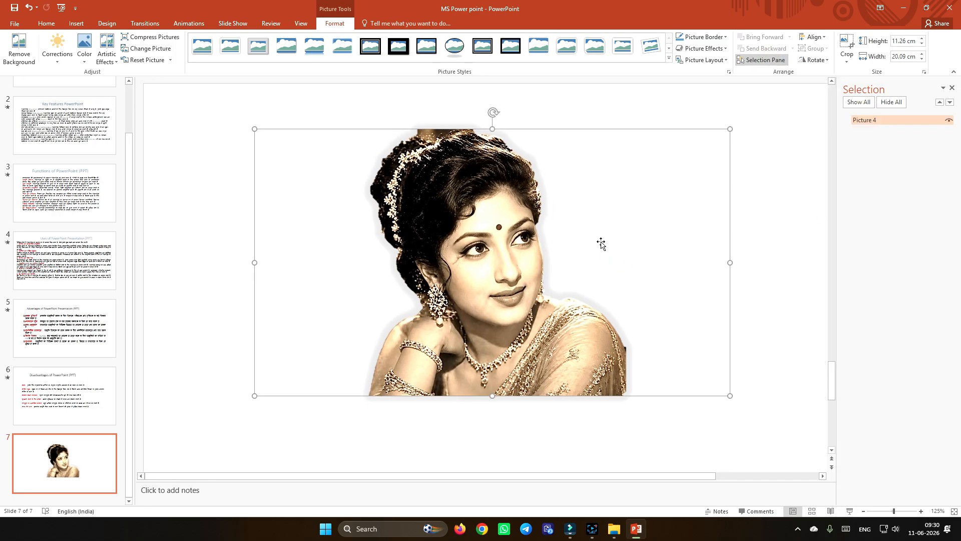
click(749, 225)
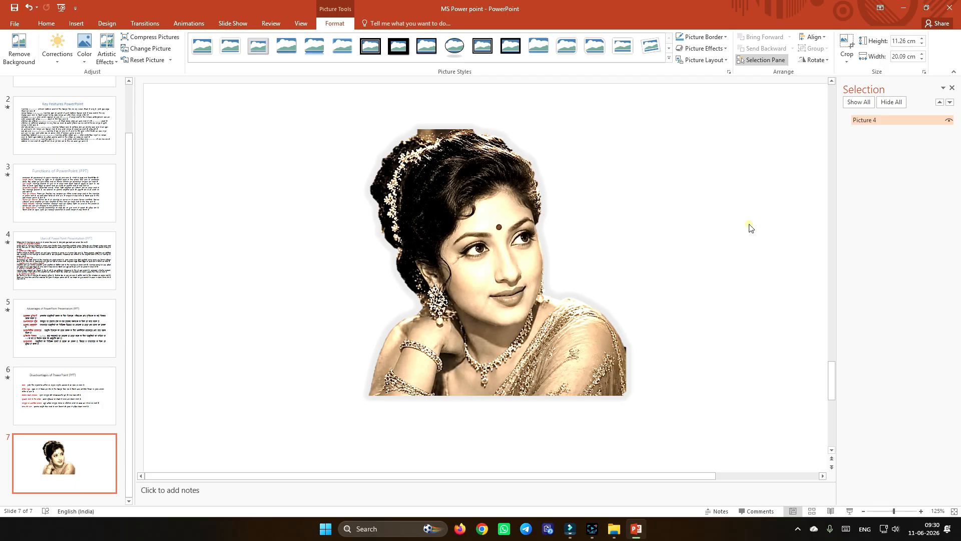
click(632, 225)
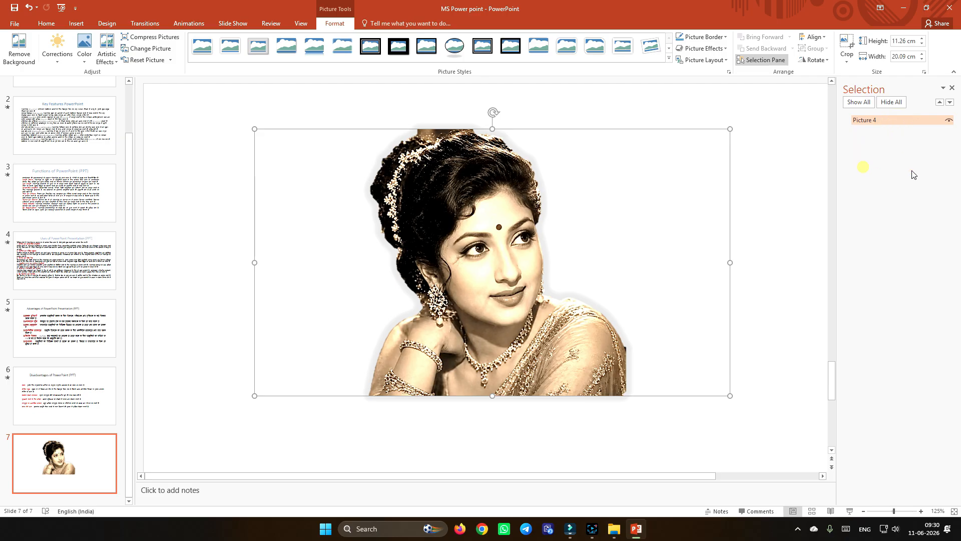
click(873, 168)
Shrink the portrait proportionally from its upper-right corner to about 7.77 cm high and 13.87 cm wide, and leave it deselected
drag(729, 129, 584, 210)
click(686, 194)
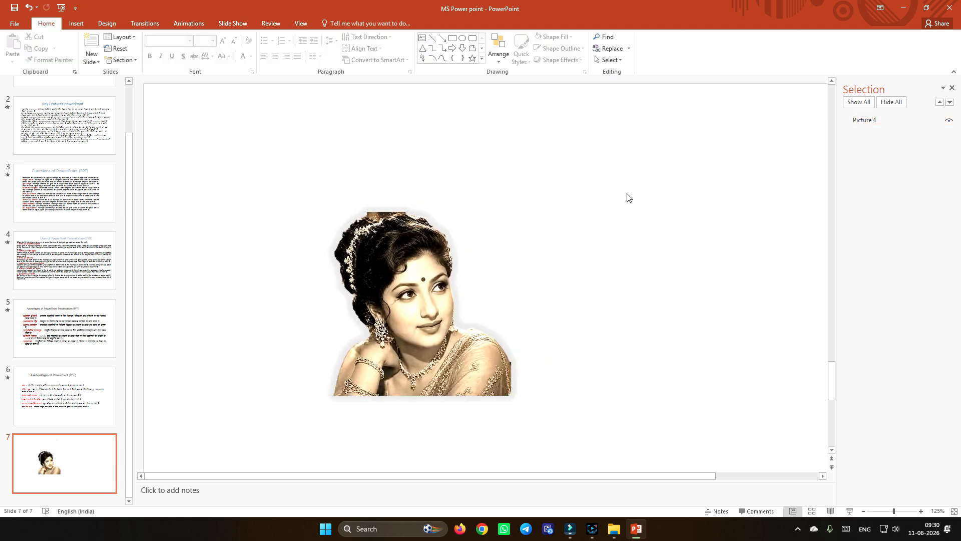
click(489, 276)
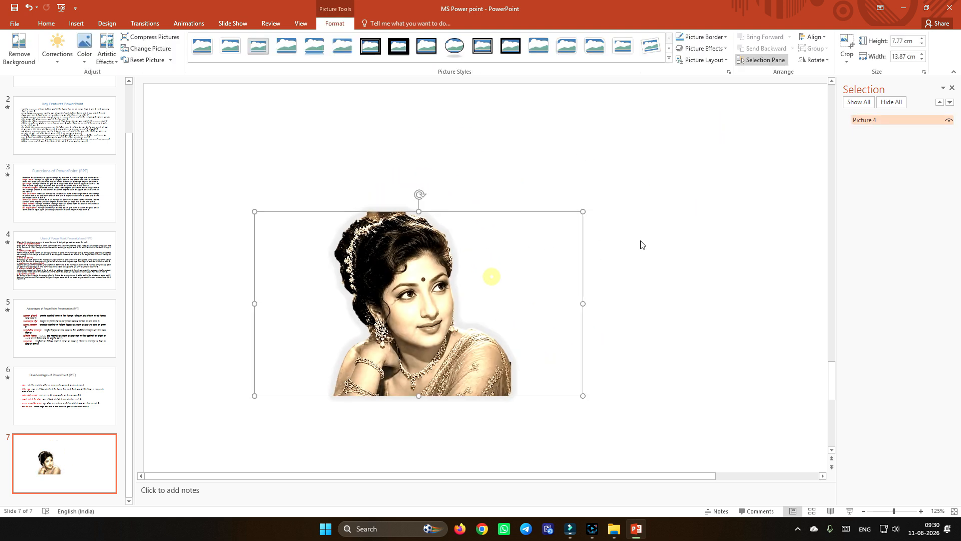
click(646, 205)
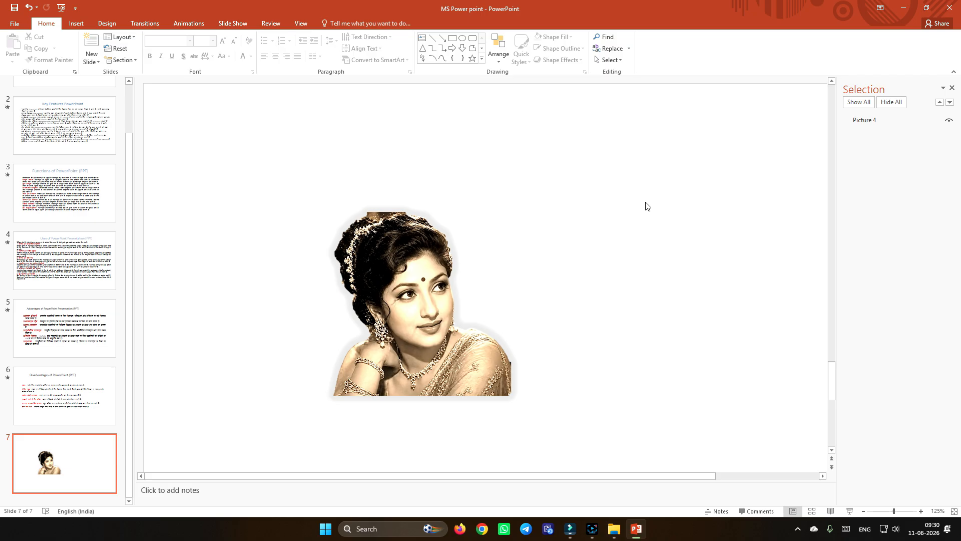